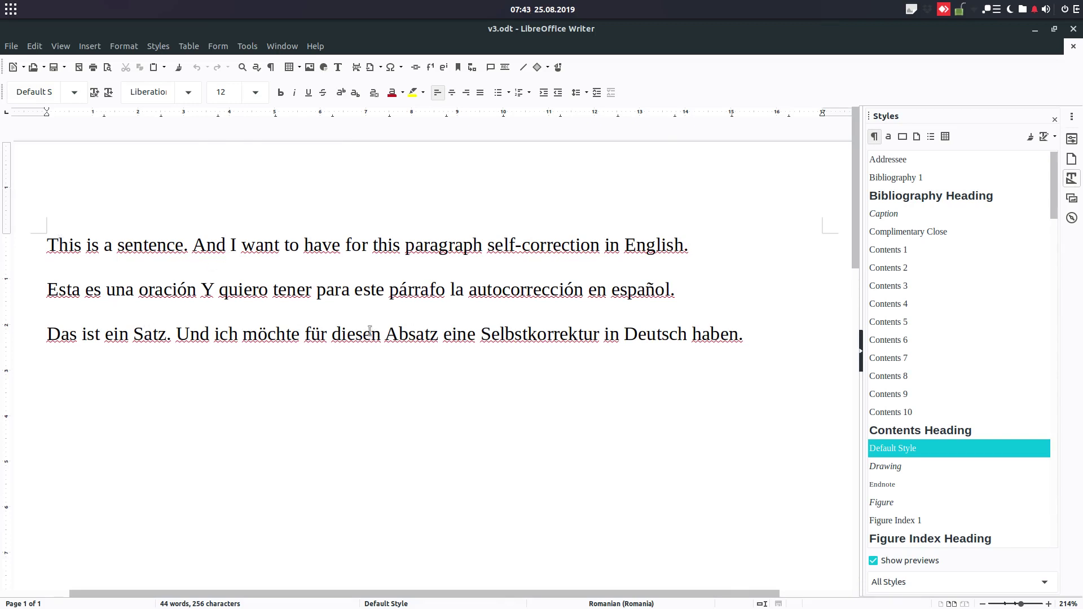
Highlight parts of the Spanish and German sentences, then clear the selection
{"action": "left_click_drag", "start_coordinate": [140, 249], "coordinate": [309, 286]}
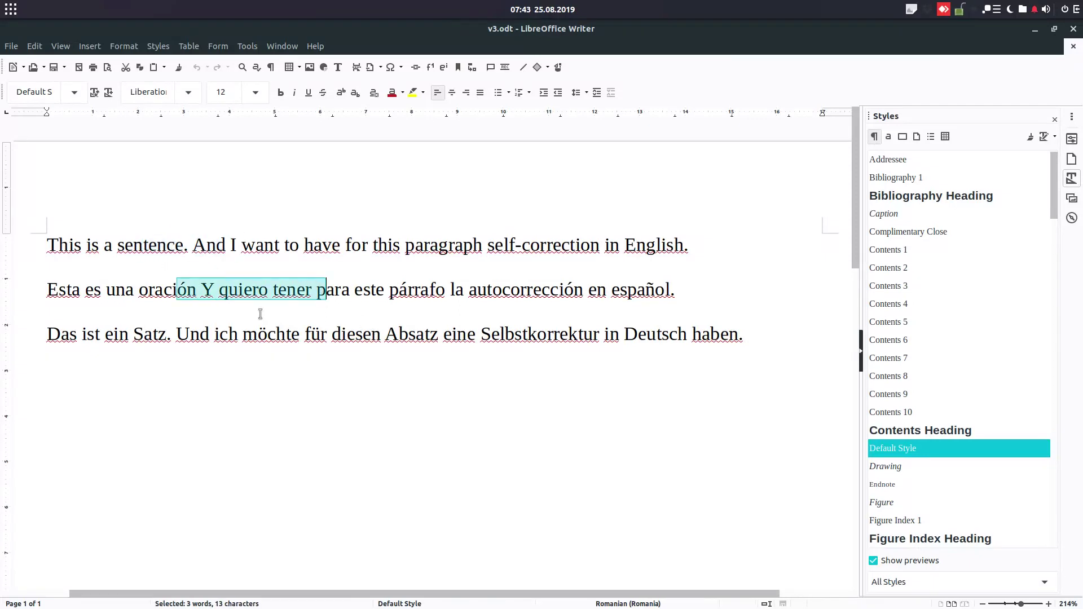
{"action": "left_click_drag", "start_coordinate": [178, 334], "coordinate": [349, 334]}
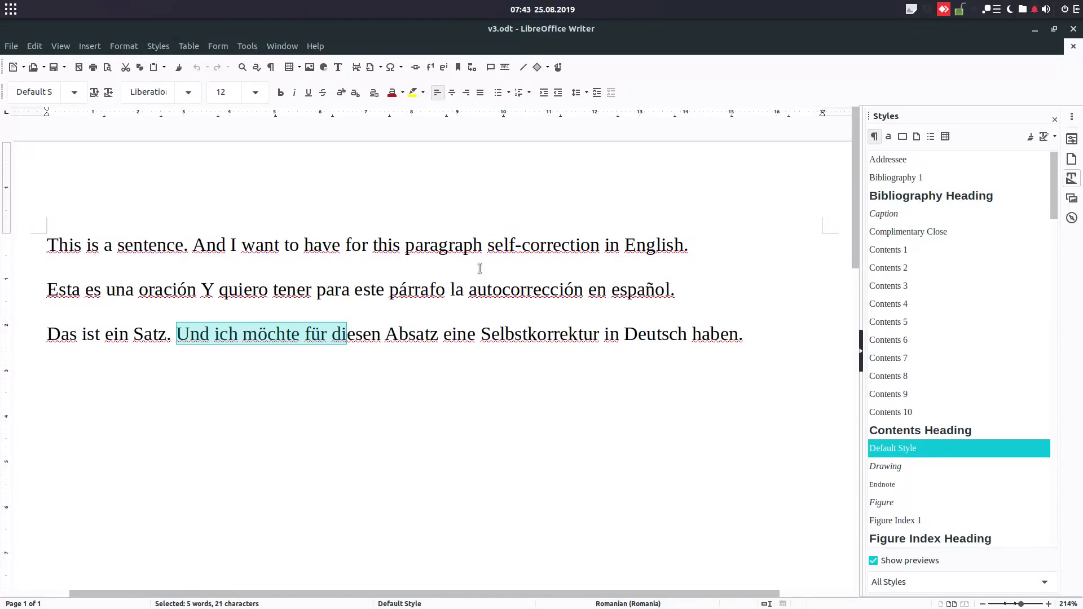
{"action": "left_click", "coordinate": [451, 244]}
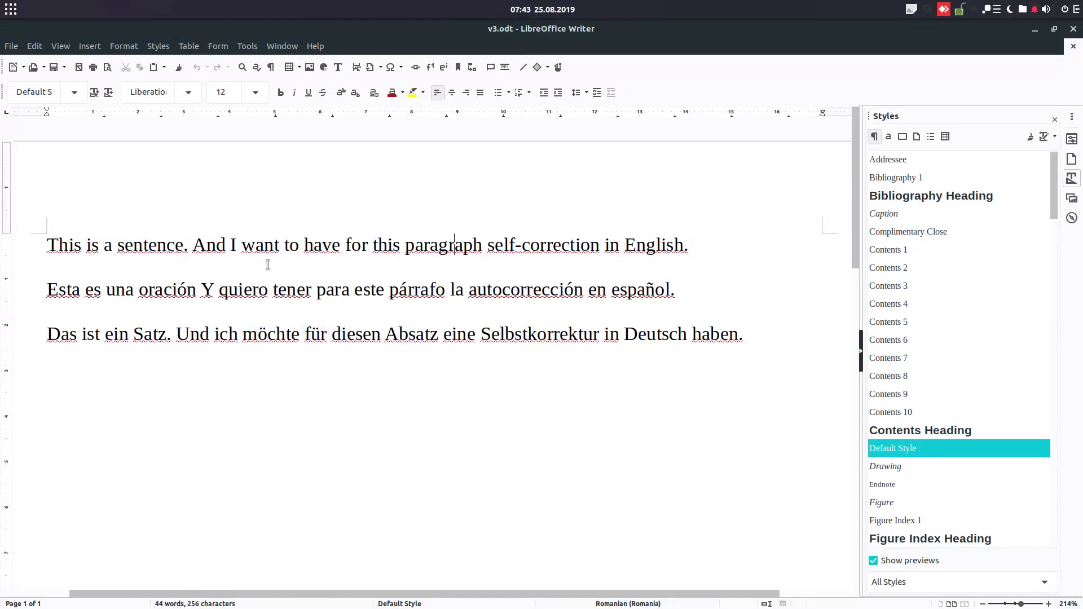
Start a new paragraph style based on Default Style and name it text-en
{"action": "right_click", "coordinate": [911, 454]}
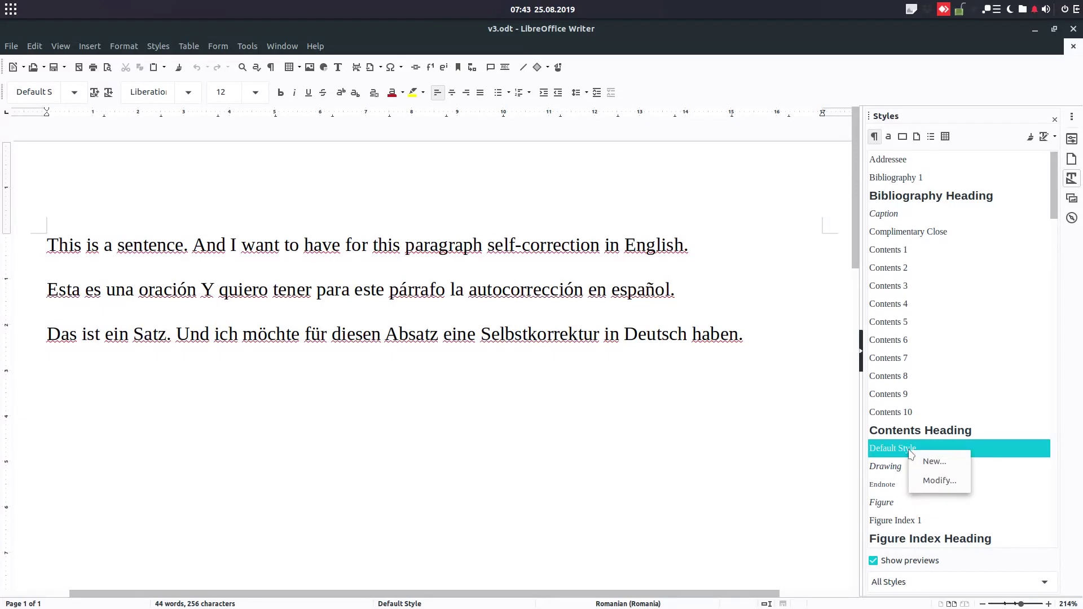
{"action": "left_click", "coordinate": [921, 461]}
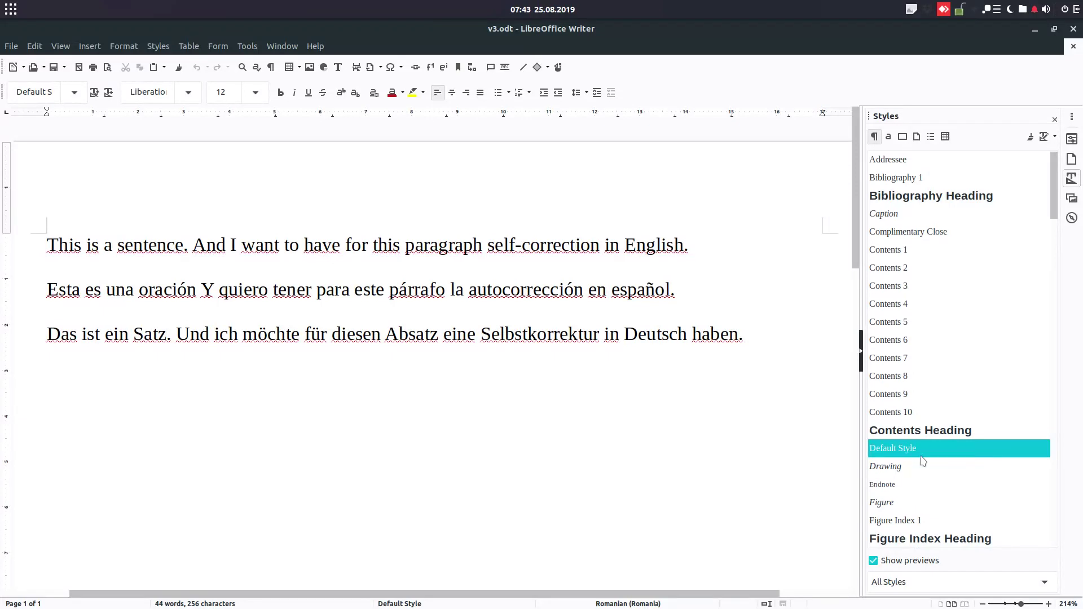
{"action": "left_click", "coordinate": [355, 172]}
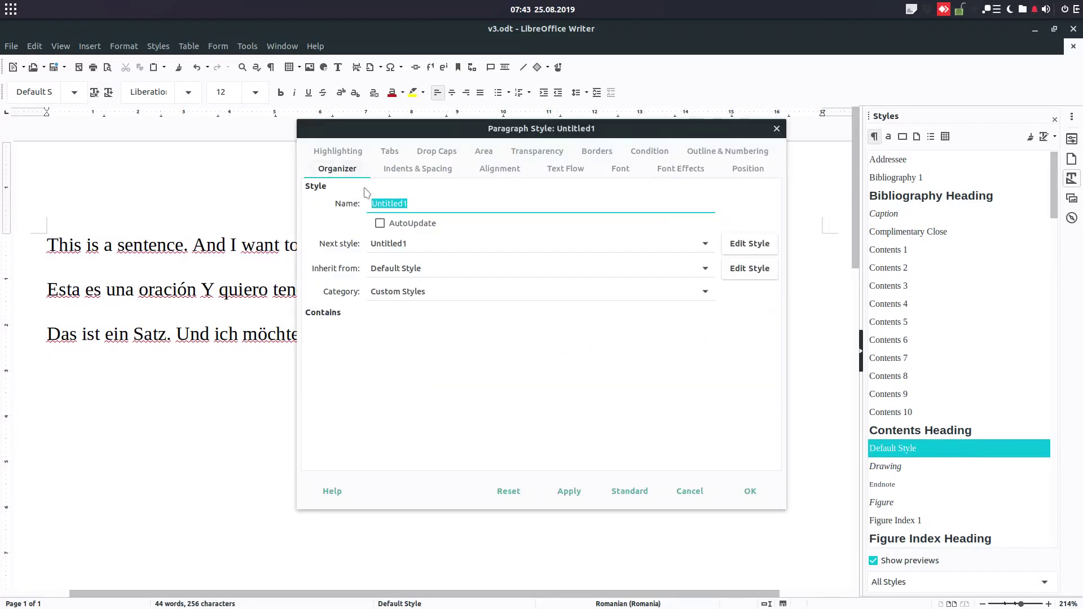
{"action": "left_click", "coordinate": [434, 206]}
{"action": "double_click", "coordinate": [433, 206]}
{"action": "type", "text": "text-en"}
{"action": "key", "text": "Tab"}
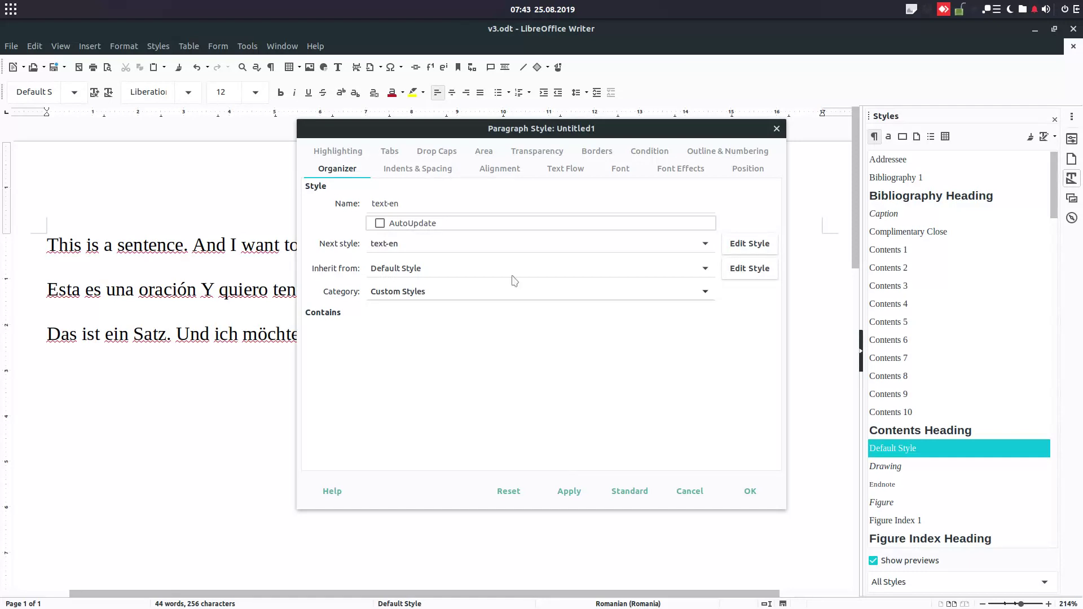
Set the text-en style's font language to English (USA), apply it and save the style
{"action": "left_click", "coordinate": [610, 169]}
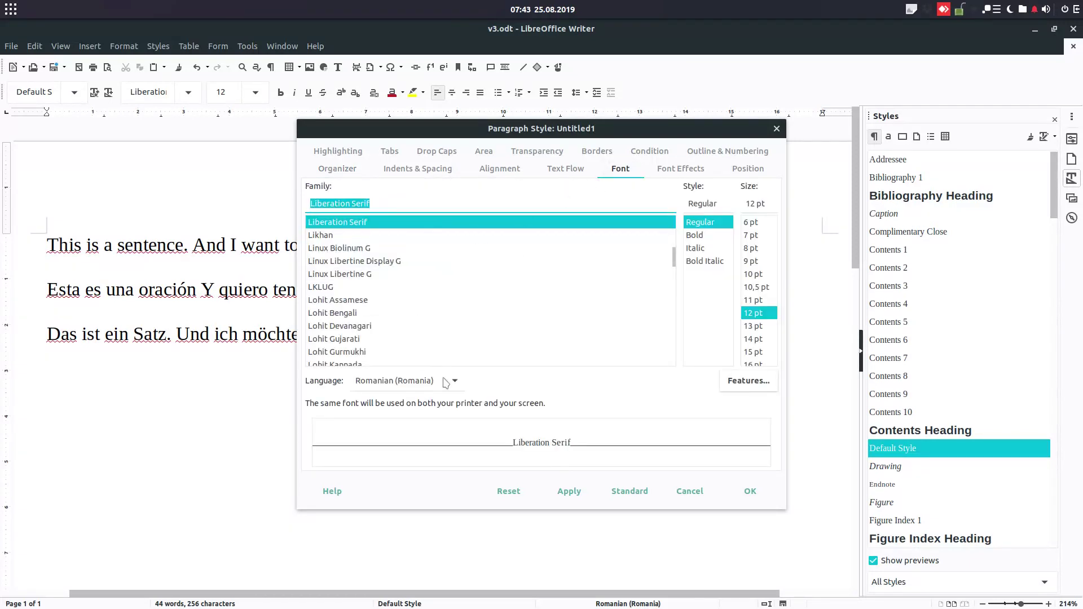
{"action": "left_click", "coordinate": [450, 381]}
{"action": "scroll", "coordinate": [451, 383], "scroll_direction": "up", "scroll_amount": 10}
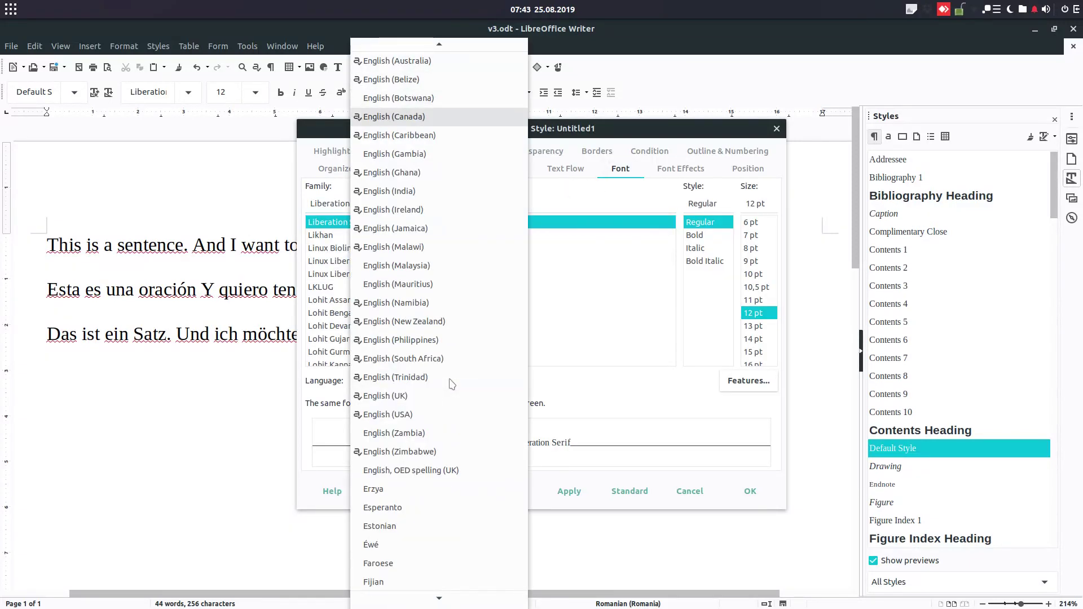
{"action": "left_click", "coordinate": [423, 414]}
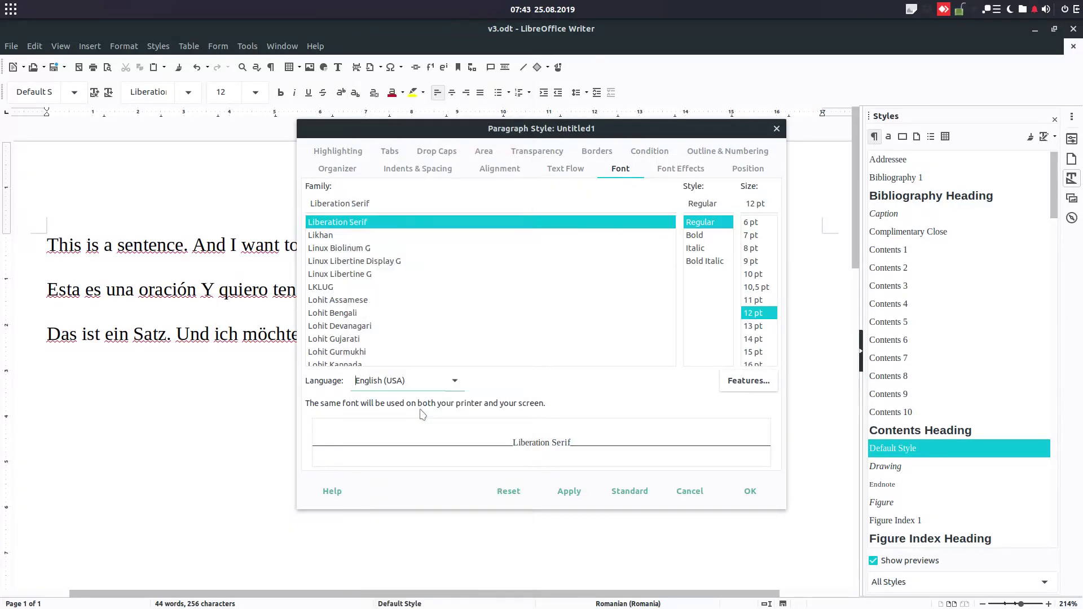
{"action": "left_click", "coordinate": [569, 491]}
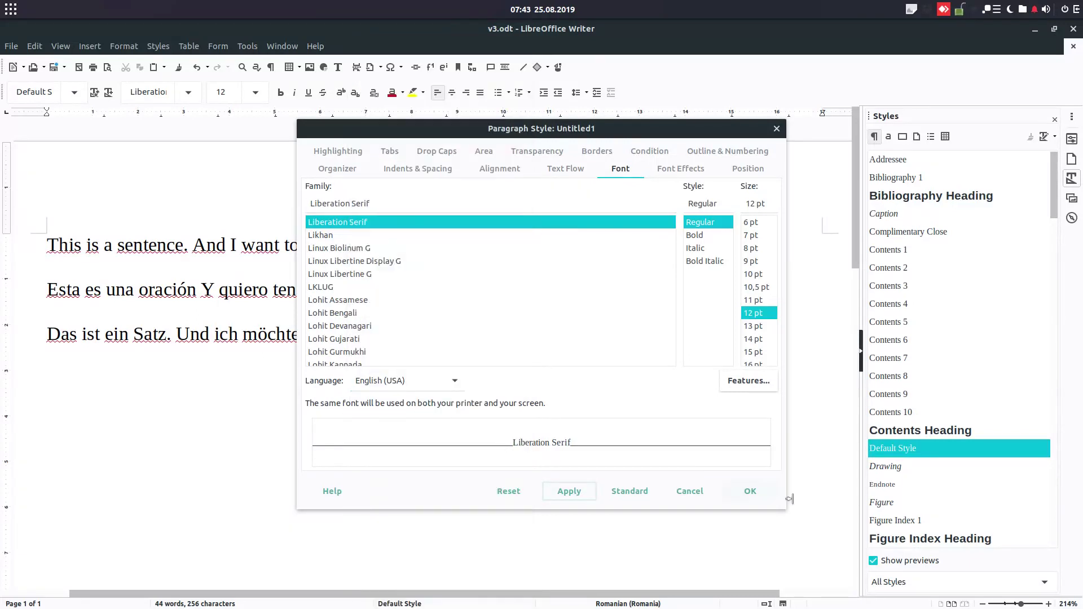
{"action": "left_click", "coordinate": [750, 491]}
Start another paragraph style based on Default Style and name it text-es
{"action": "right_click", "coordinate": [888, 449]}
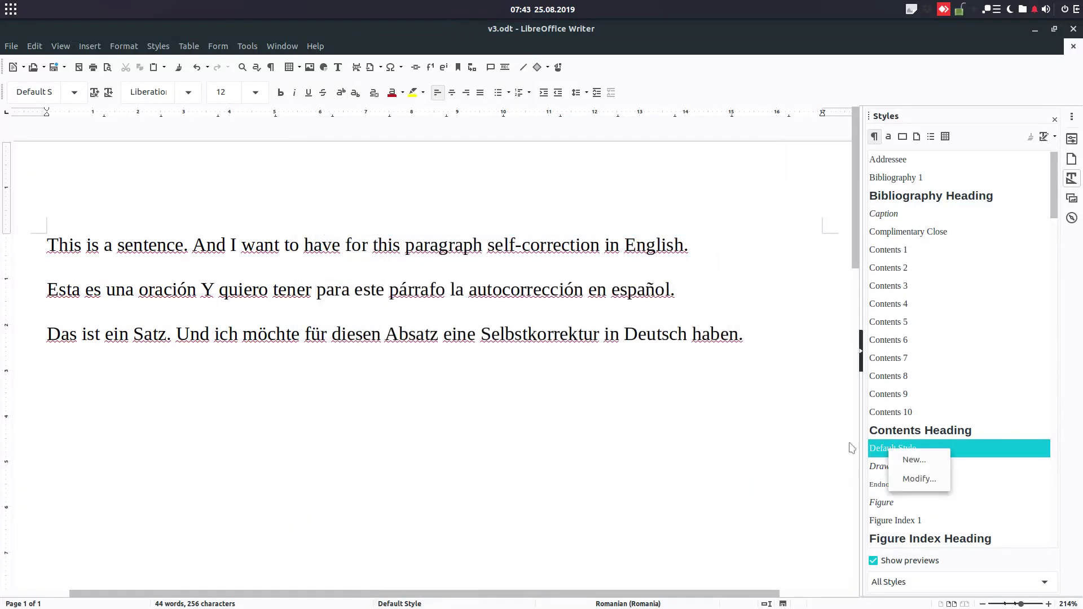
{"action": "left_click", "coordinate": [901, 459]}
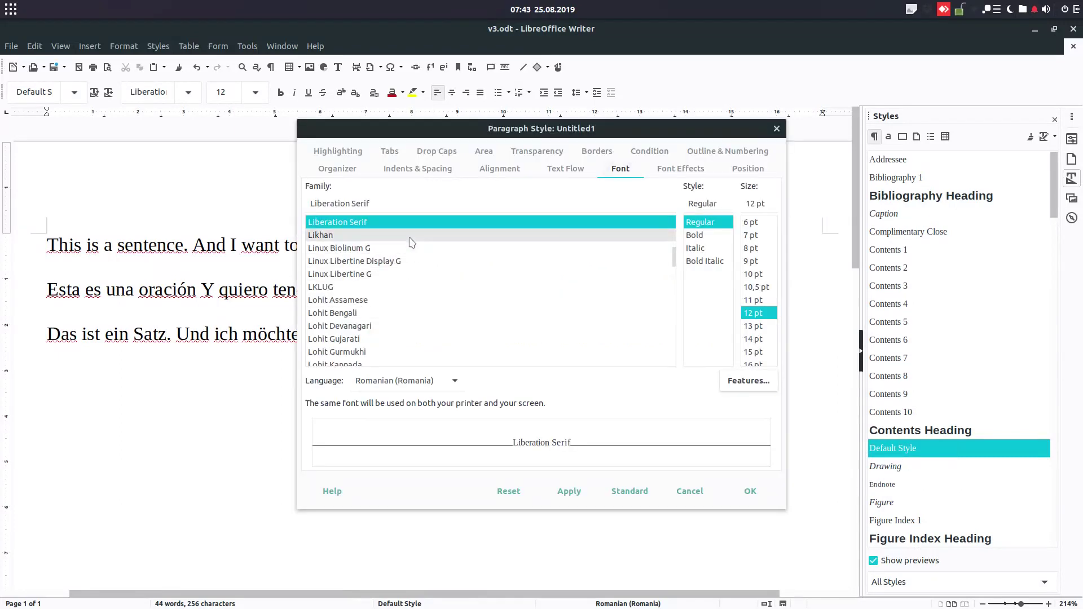
{"action": "left_click", "coordinate": [337, 168]}
{"action": "left_click", "coordinate": [421, 205]}
{"action": "double_click", "coordinate": [420, 205]}
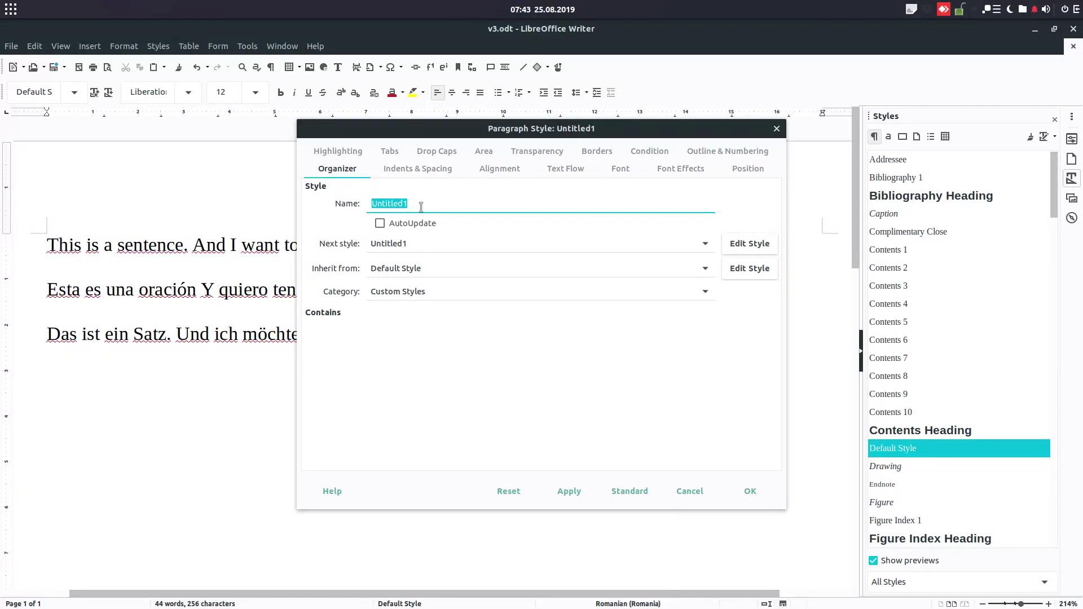
{"action": "type", "text": "text-es"}
{"action": "key", "text": "Tab"}
{"action": "key", "text": "Tab"}
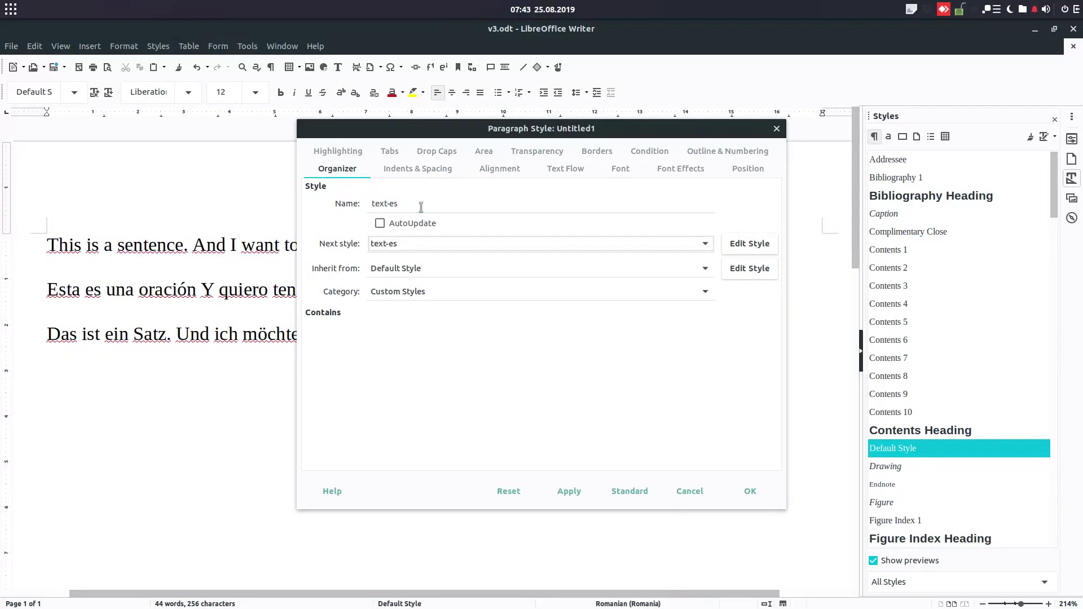
Set the new style's font language to Spanish (Spain) and save it
{"action": "left_click", "coordinate": [619, 168]}
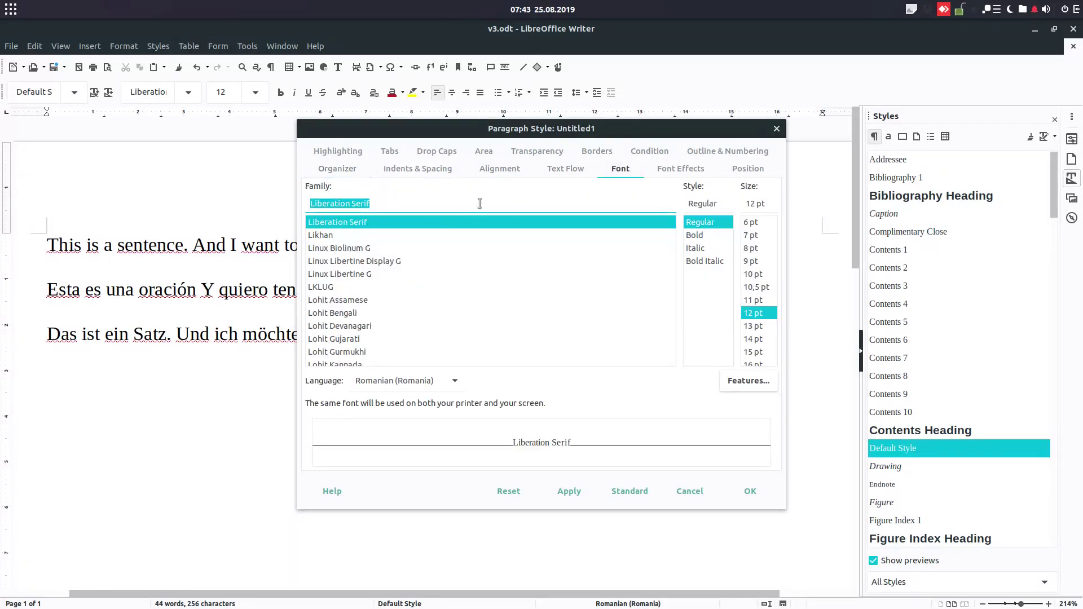
{"action": "left_click", "coordinate": [453, 383]}
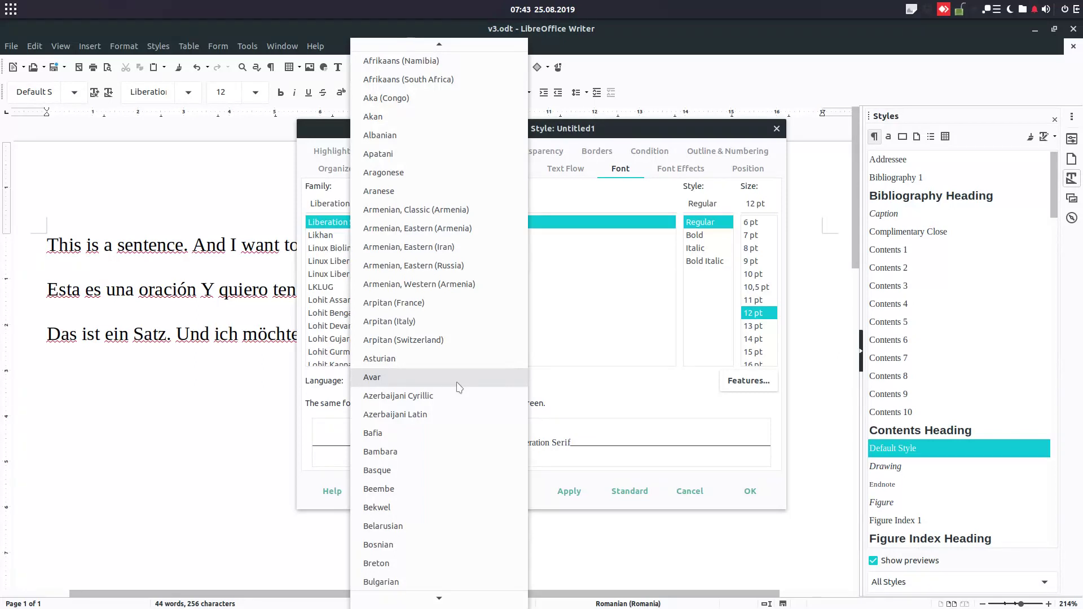
{"action": "key", "text": "Escape"}
{"action": "left_click", "coordinate": [457, 387]}
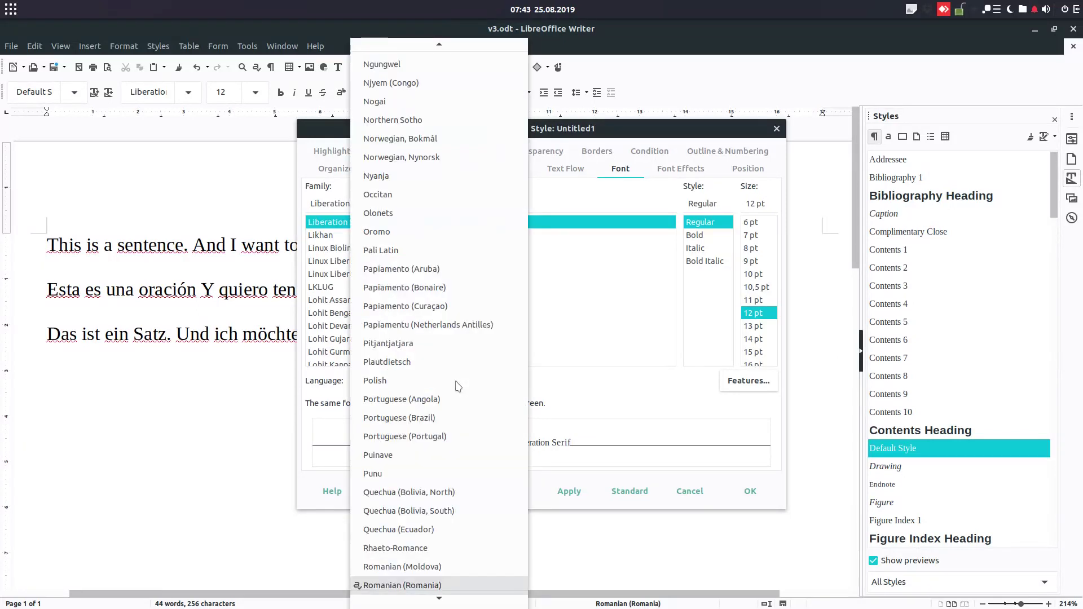
{"action": "key", "text": "Down"}
{"action": "key", "text": "Down"}
{"action": "key", "text": "Down"}
{"action": "key", "text": "Down"}
{"action": "key", "text": "Down"}
{"action": "key", "text": "Down"}
{"action": "key", "text": "Down"}
{"action": "key", "text": "Down"}
{"action": "scroll", "coordinate": [448, 415], "scroll_direction": "down", "scroll_amount": 4}
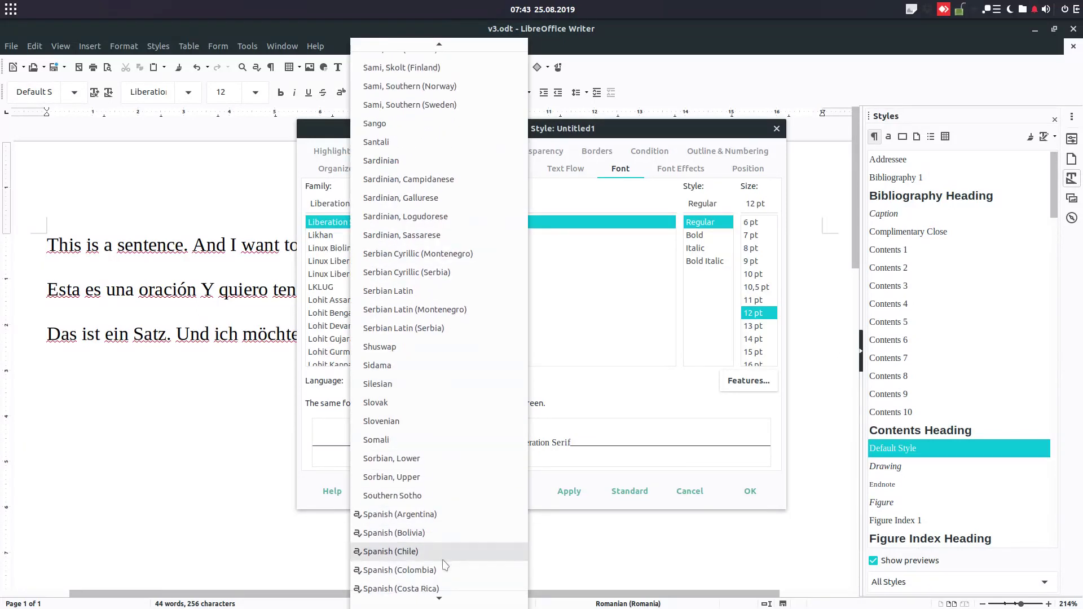
{"action": "scroll", "coordinate": [440, 571], "scroll_direction": "down", "scroll_amount": 4}
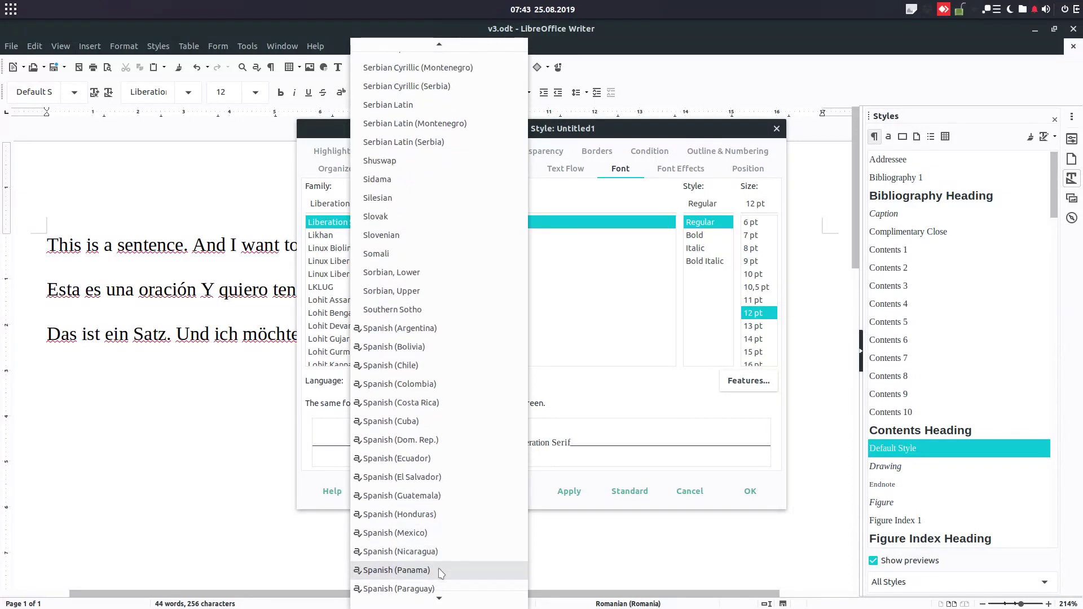
{"action": "left_click", "coordinate": [435, 544]}
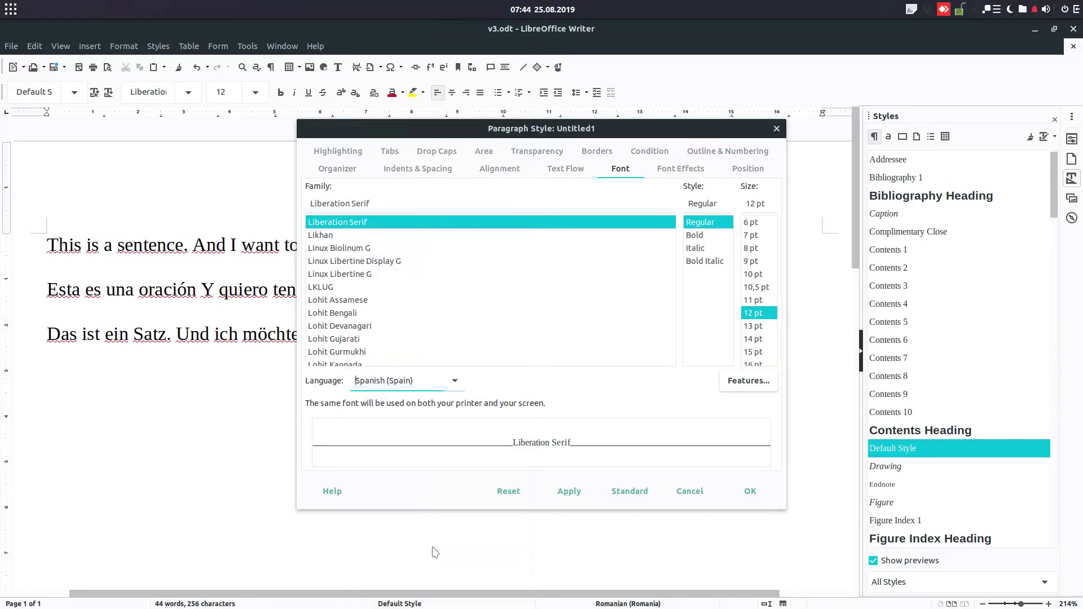
{"action": "left_click", "coordinate": [749, 490]}
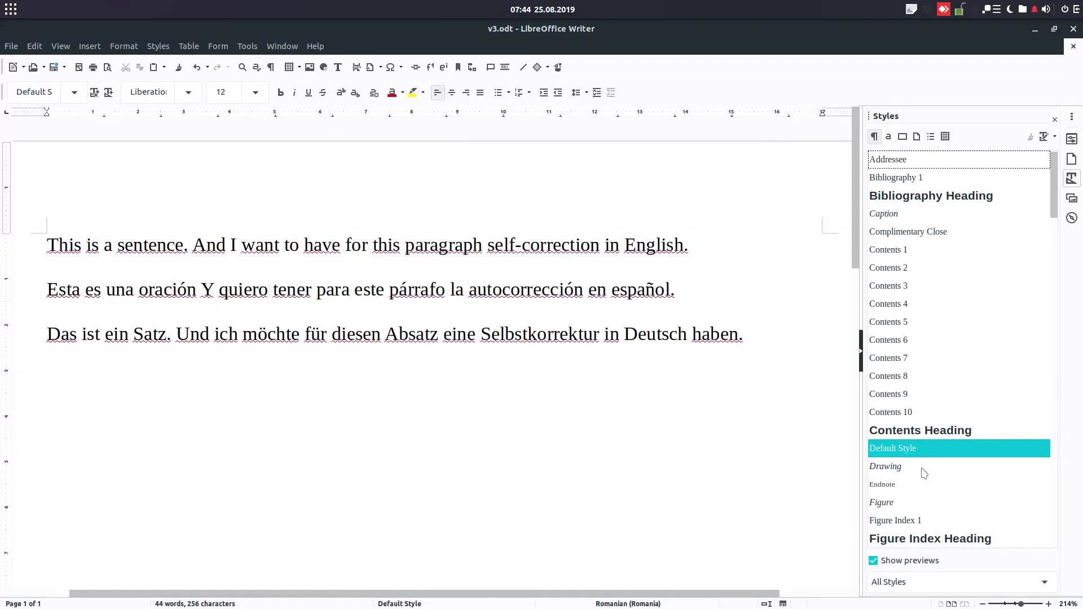
Add a Default Style-based paragraph style text-de with German (Germany) language and save it
{"action": "right_click", "coordinate": [919, 457]}
{"action": "left_click", "coordinate": [920, 460]}
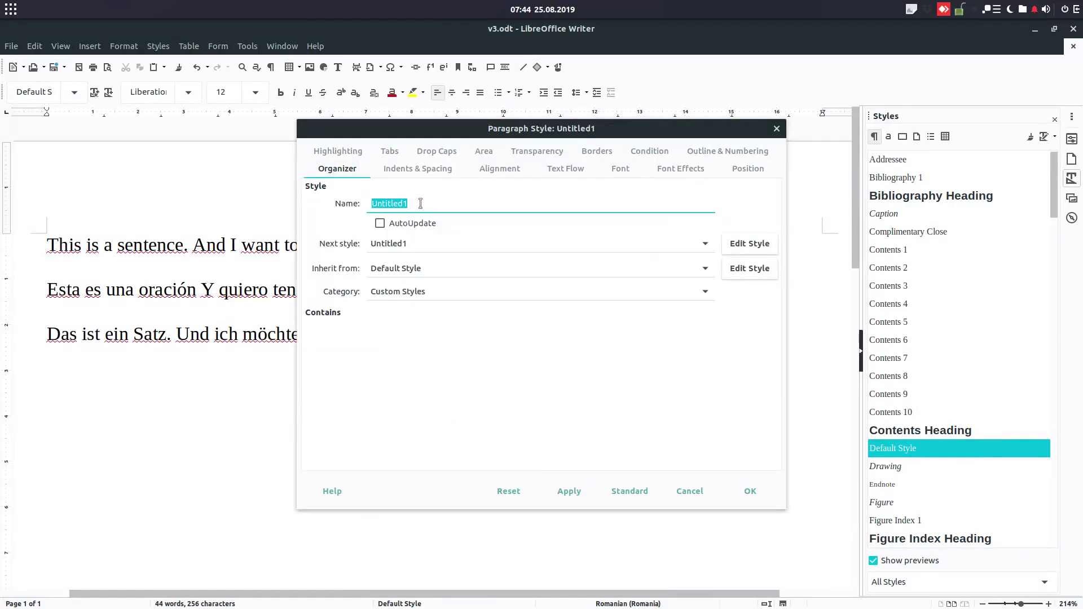
{"action": "type", "text": "text-de"}
{"action": "key", "text": "Tab"}
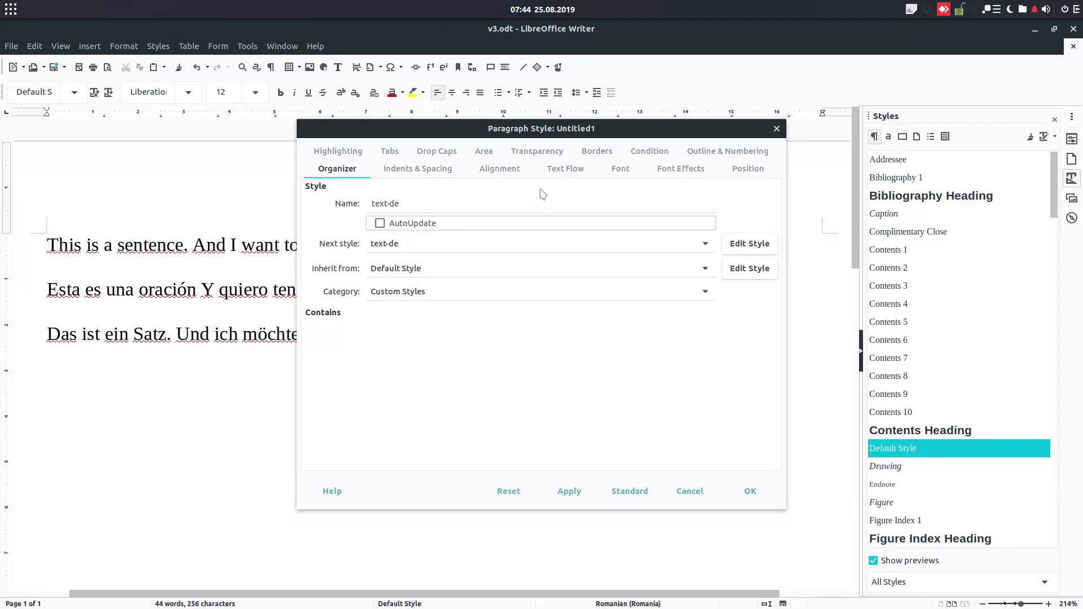
{"action": "left_click", "coordinate": [612, 172]}
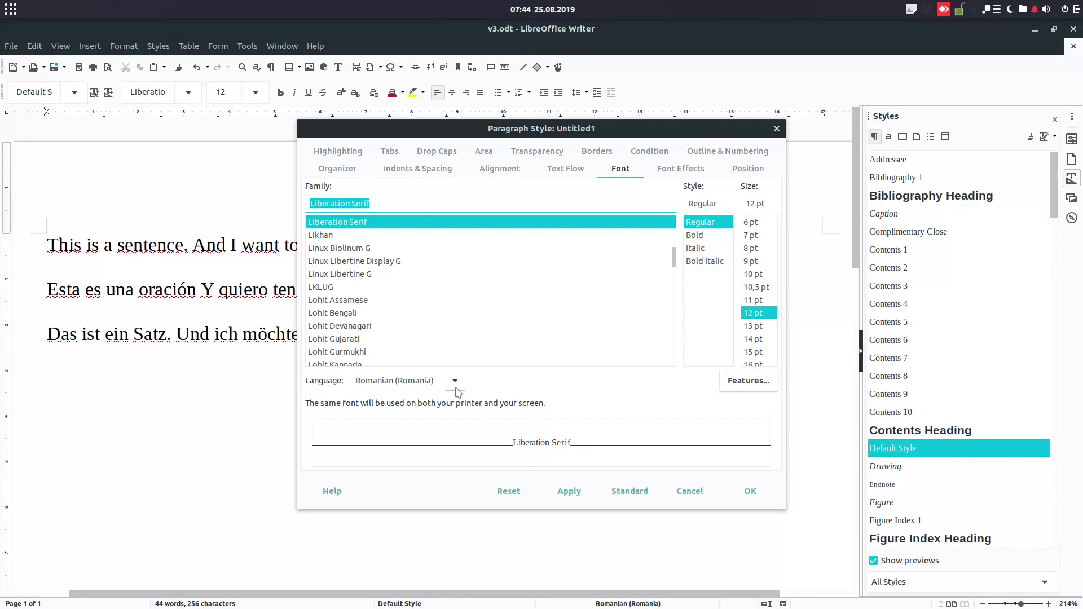
{"action": "left_click", "coordinate": [455, 381]}
{"action": "scroll", "coordinate": [440, 270], "scroll_direction": "up", "scroll_amount": 20}
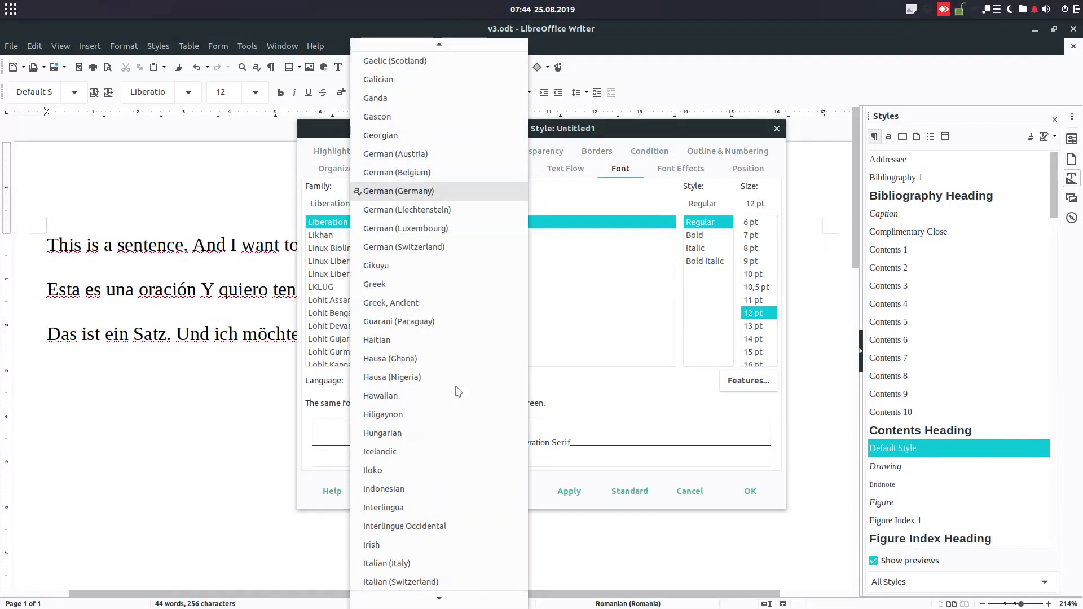
{"action": "left_click", "coordinate": [416, 193]}
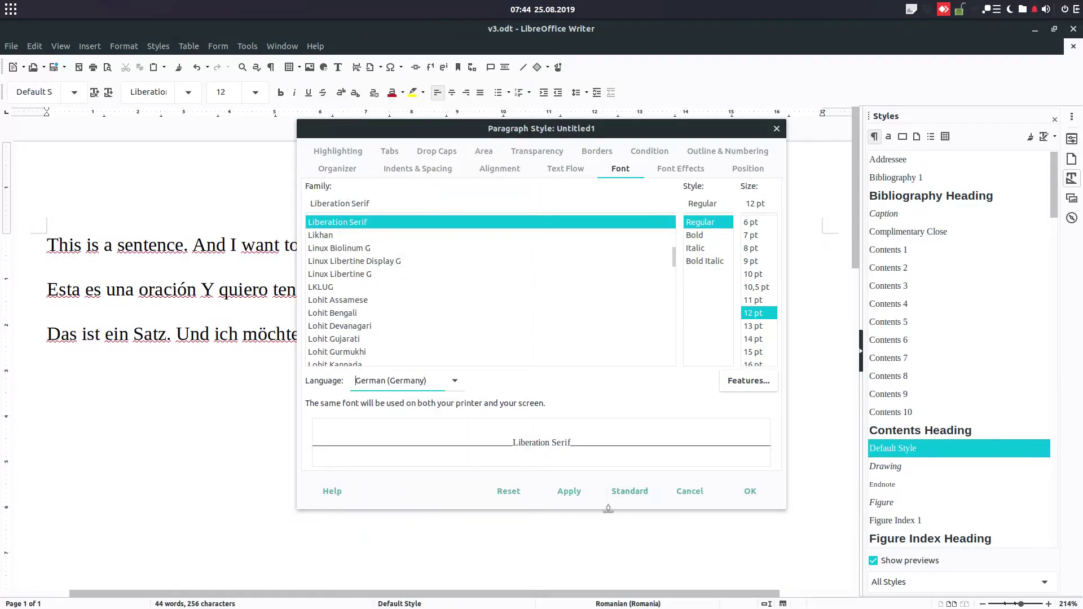
{"action": "left_click", "coordinate": [748, 490]}
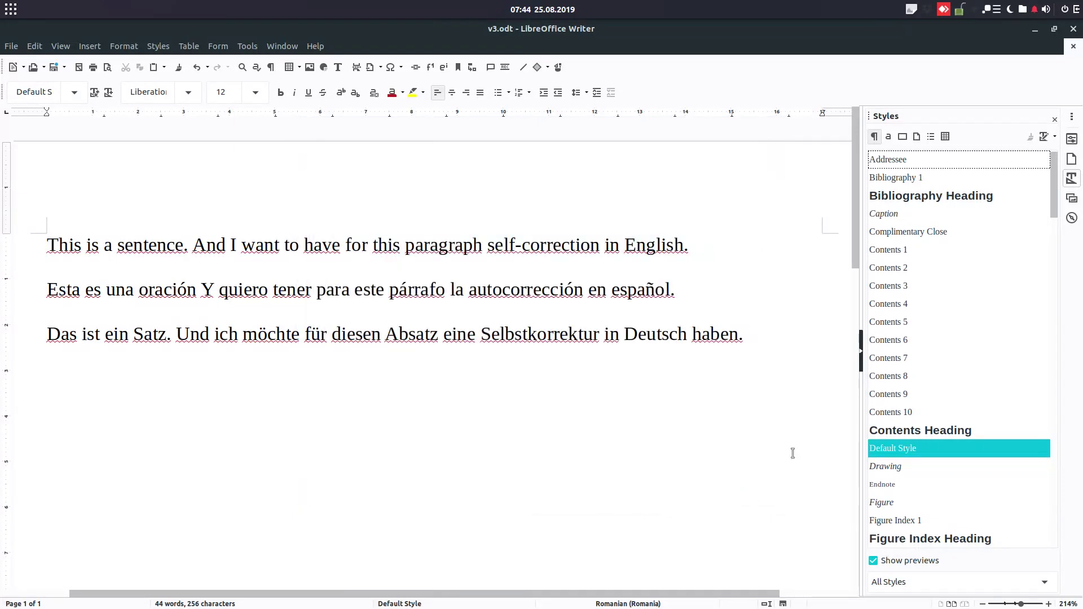
Filter the Styles sidebar to show only the custom language paragraph styles
{"action": "left_click", "coordinate": [928, 578]}
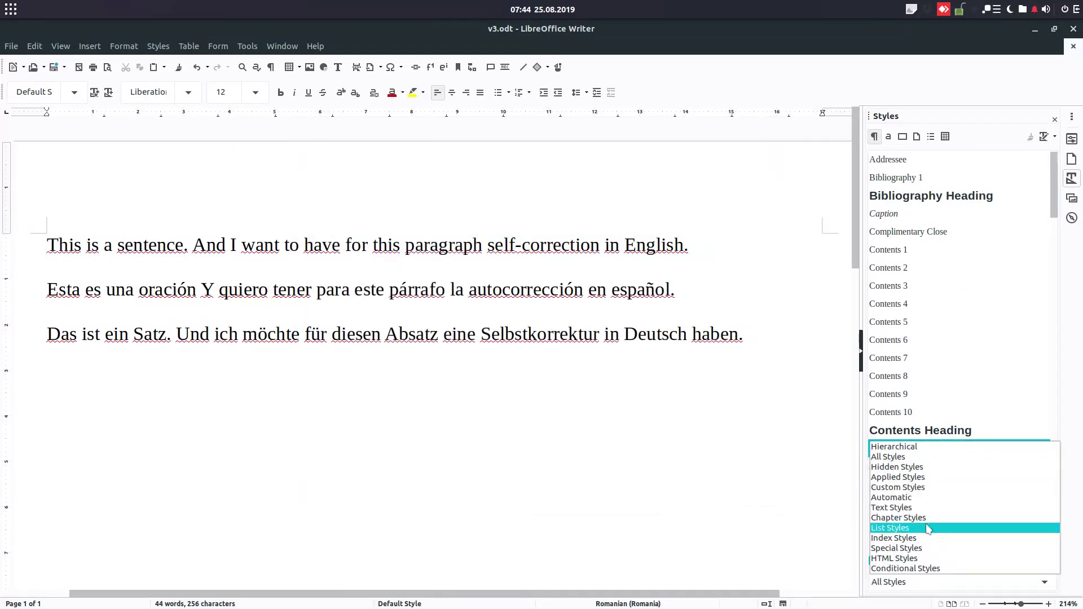
{"action": "left_click", "coordinate": [913, 487]}
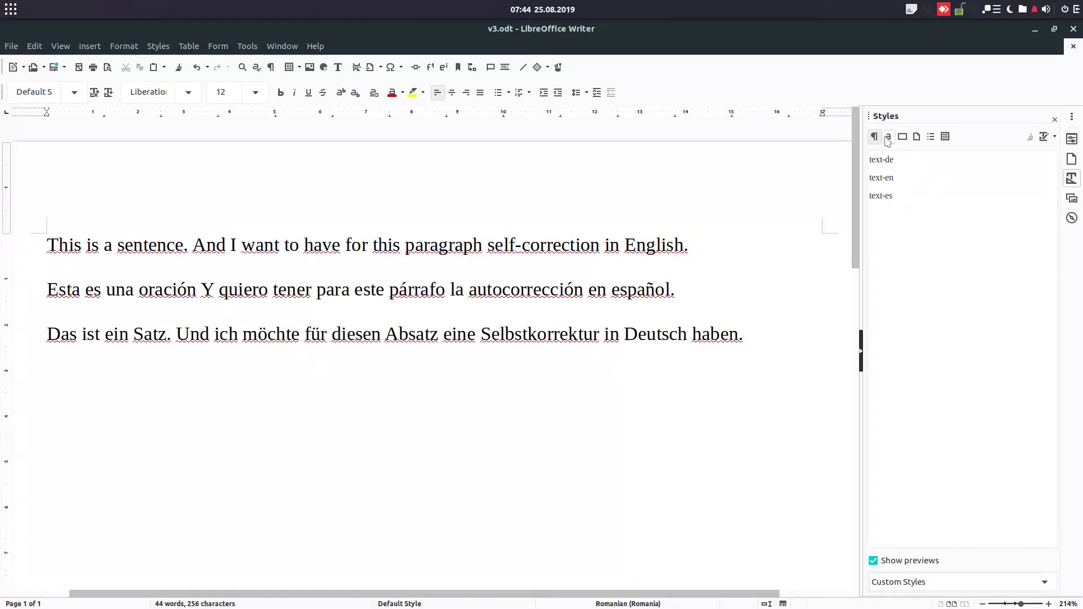
{"action": "left_click", "coordinate": [898, 198]}
{"action": "left_click", "coordinate": [901, 182]}
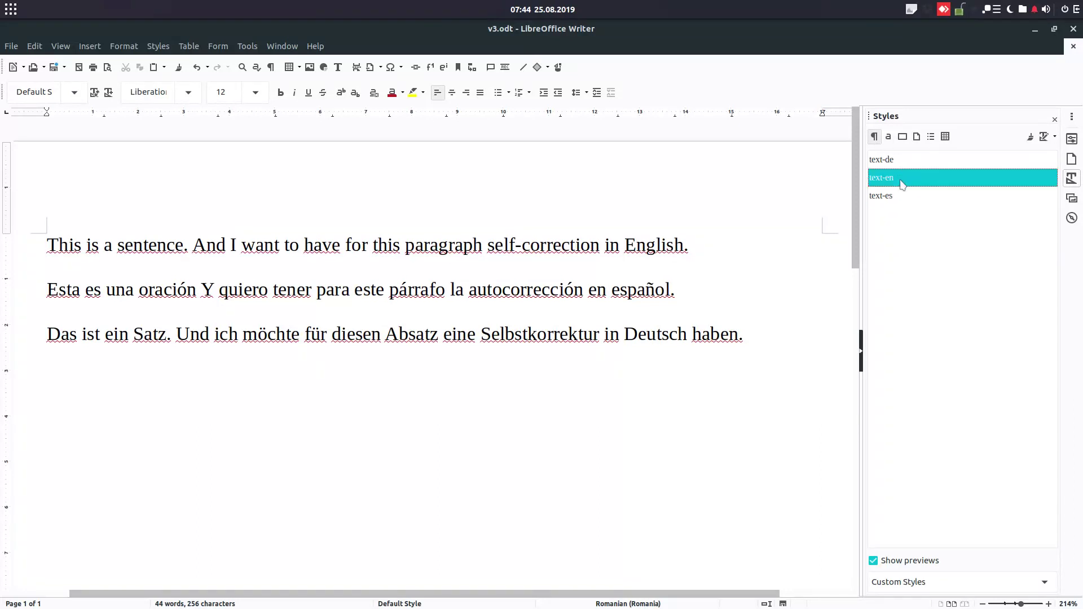
{"action": "left_click", "coordinate": [897, 163]}
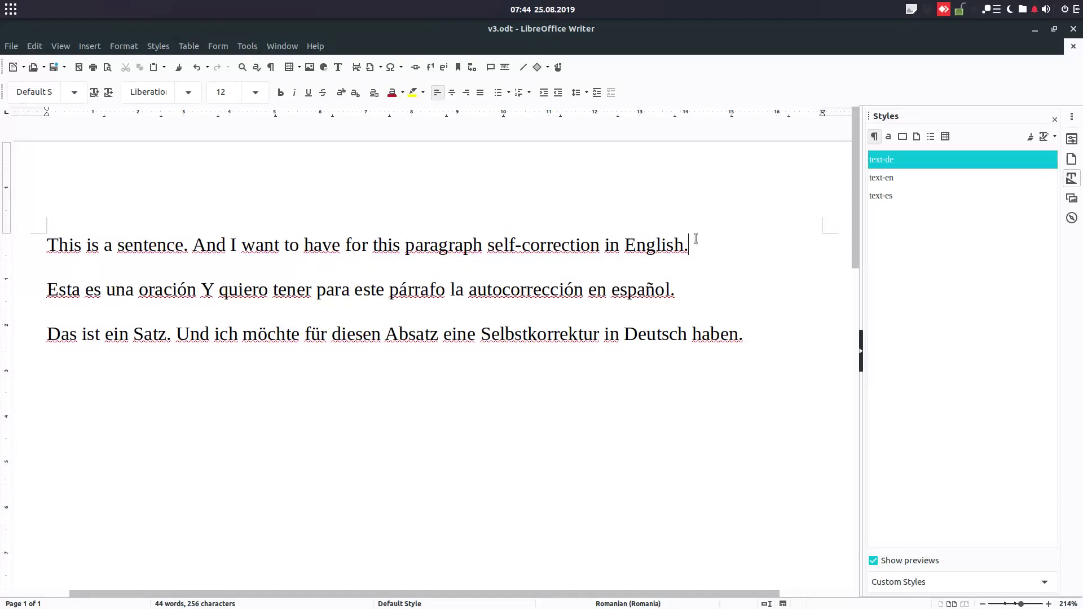
Apply text-en to the English paragraph and text-es to the Spanish paragraph
{"action": "left_click_drag", "start_coordinate": [695, 238], "coordinate": [46, 245]}
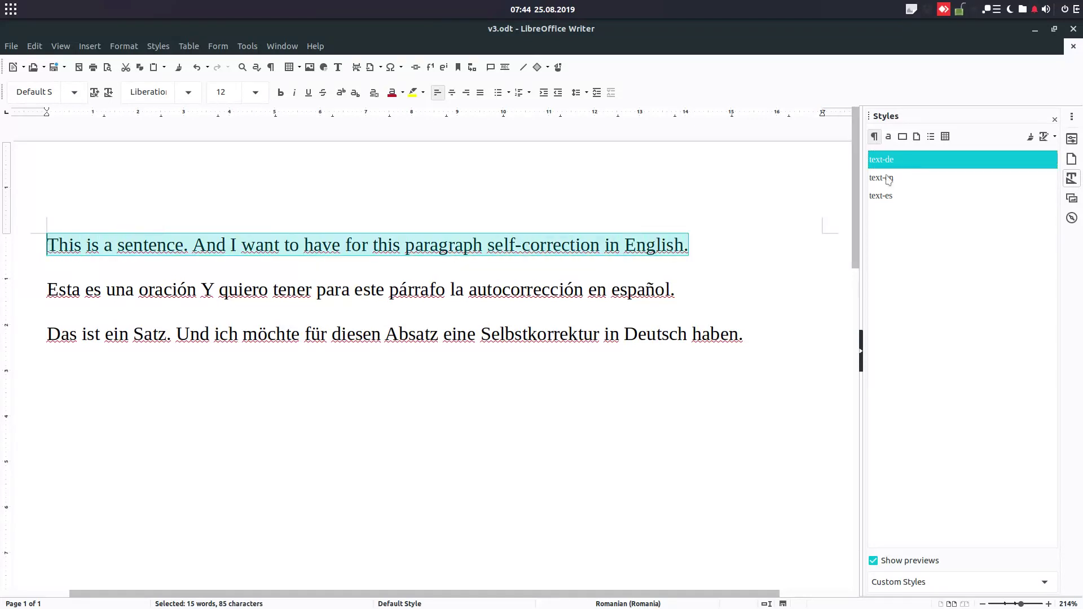
{"action": "double_click", "coordinate": [902, 181]}
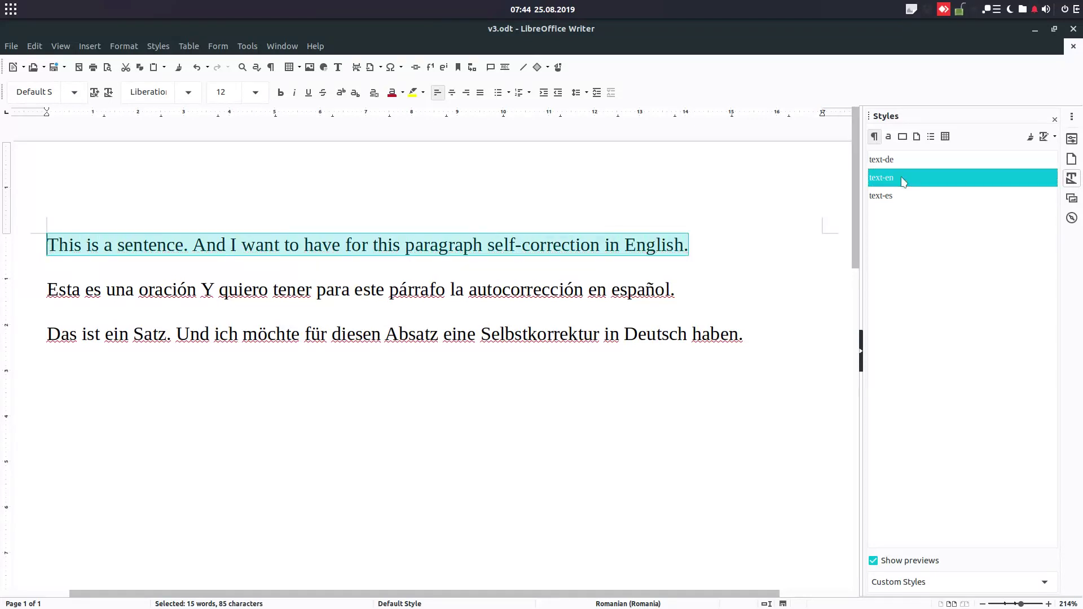
{"action": "left_click", "coordinate": [686, 288]}
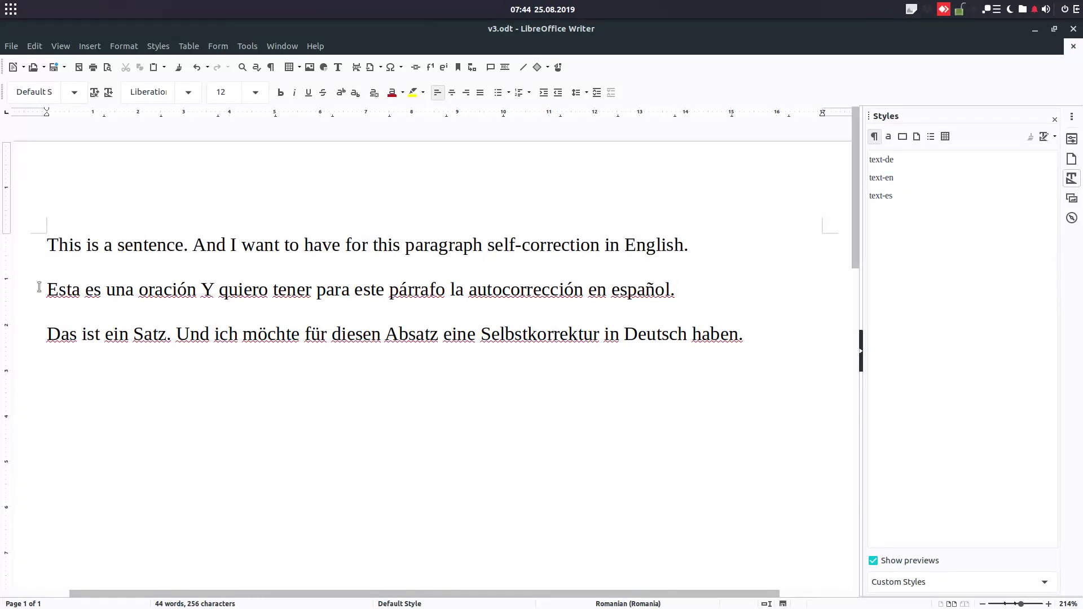
{"action": "left_click_drag", "start_coordinate": [39, 287], "coordinate": [732, 290]}
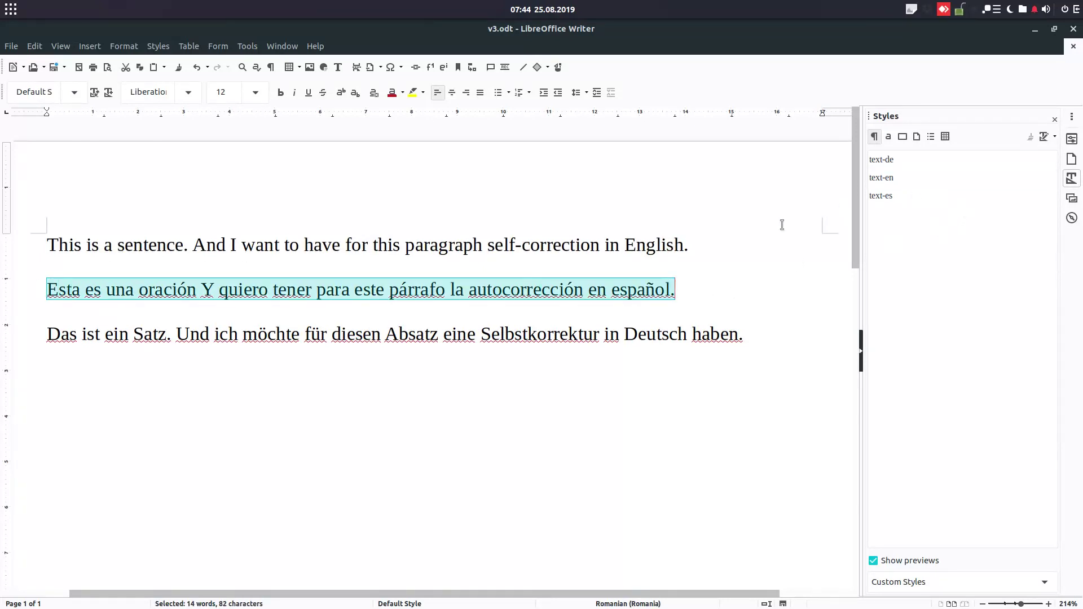
{"action": "double_click", "coordinate": [899, 202]}
Correct the spelling of autocorrección to auto-corrección
{"action": "left_click", "coordinate": [774, 336]}
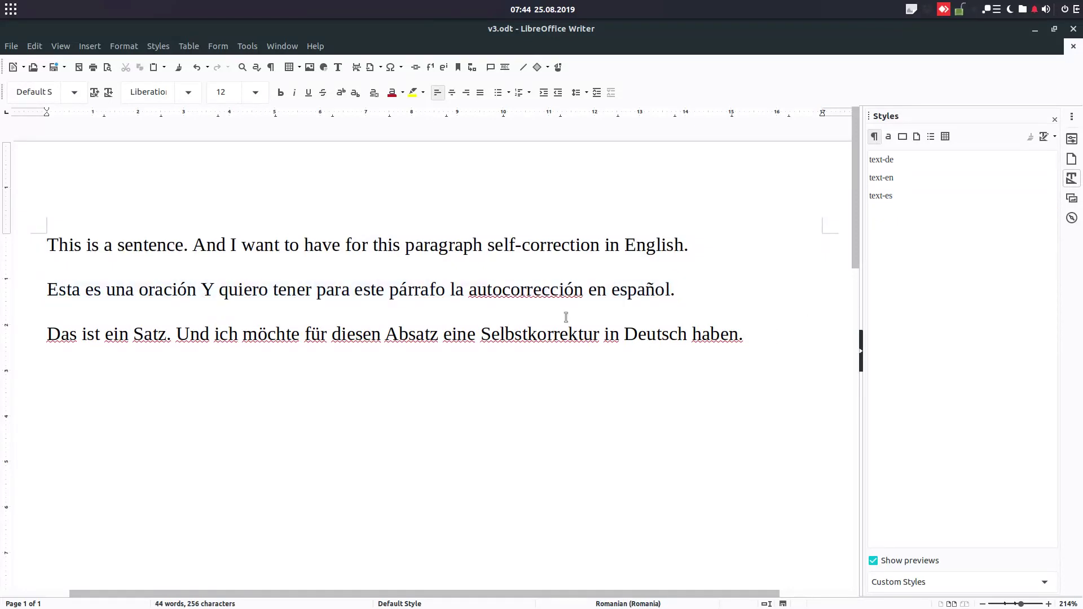
{"action": "right_click", "coordinate": [520, 288]}
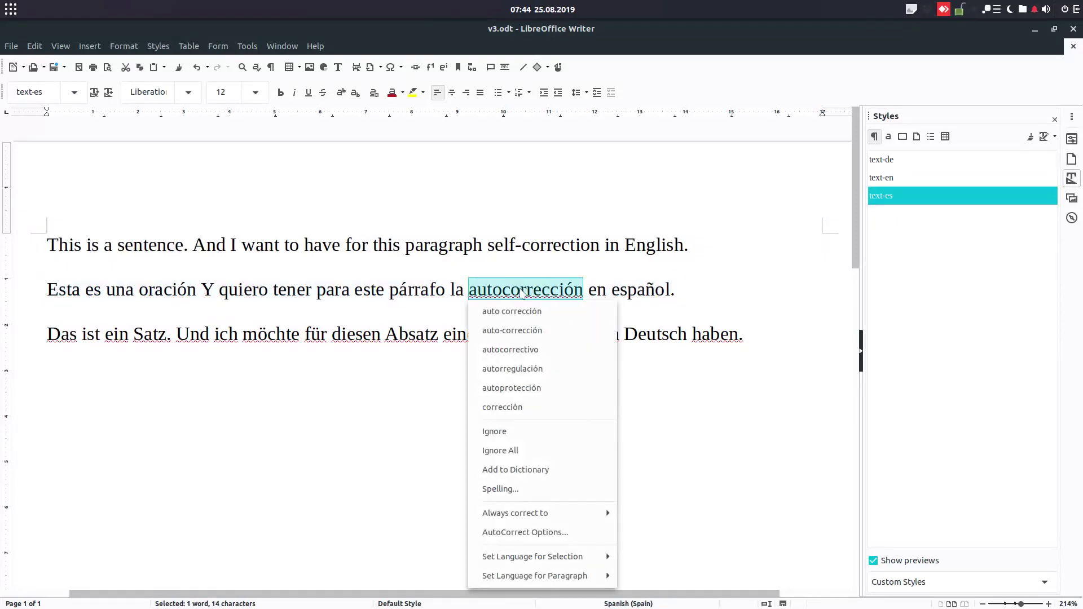
{"action": "left_click", "coordinate": [546, 331]}
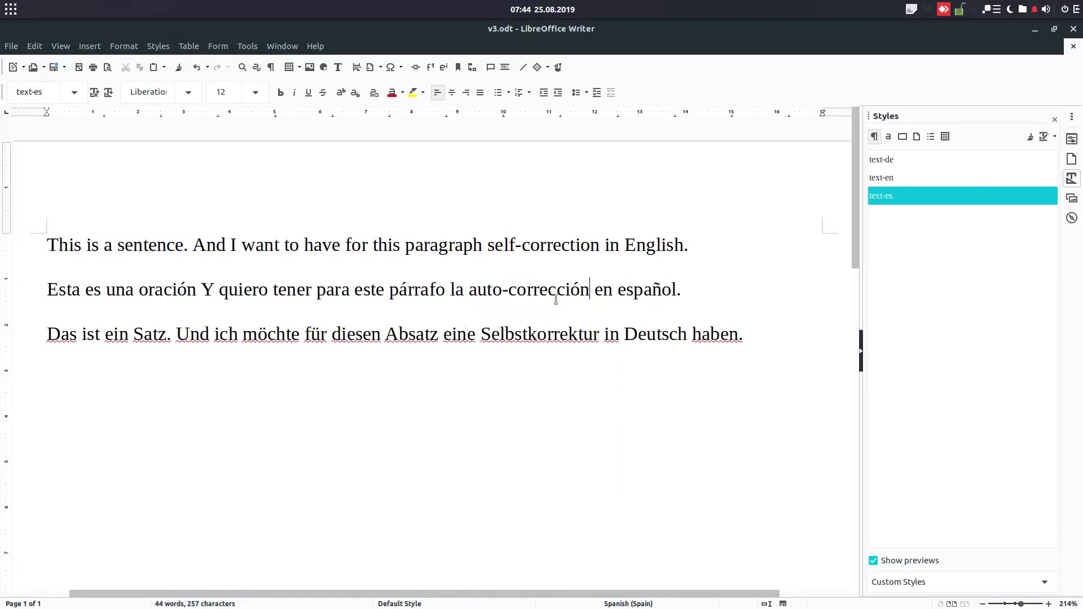
Apply the text-de paragraph style to the whole German paragraph
{"action": "left_click", "coordinate": [748, 335]}
{"action": "left_click", "coordinate": [29, 338], "text": "shift"}
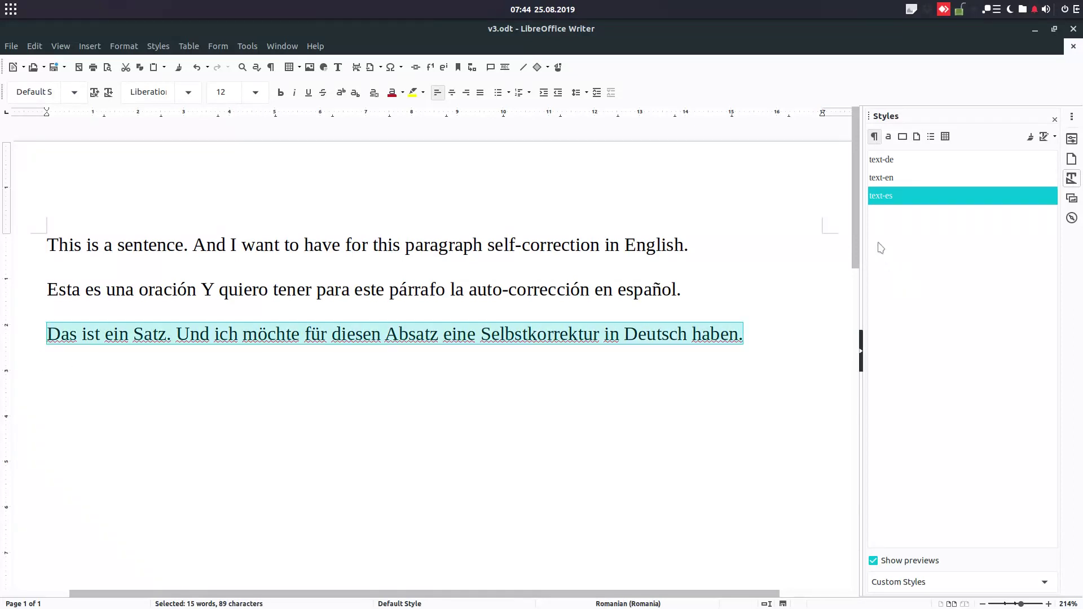
{"action": "double_click", "coordinate": [902, 163]}
{"action": "left_click", "coordinate": [641, 377]}
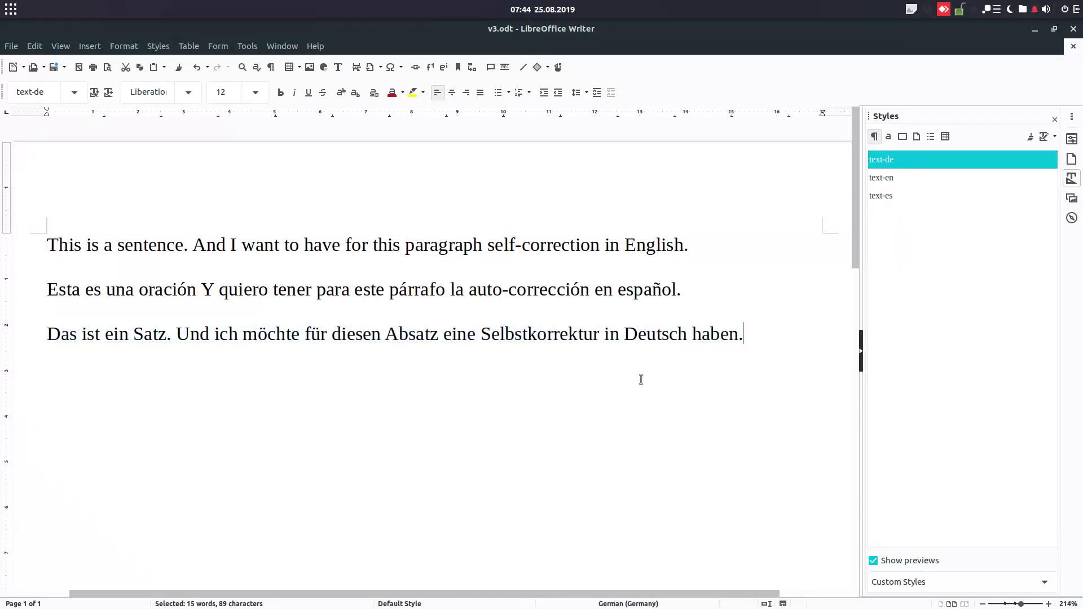
Check Selbstkorrektur and the English paragraph, then bring up the Tools menu
{"action": "left_click", "coordinate": [584, 337]}
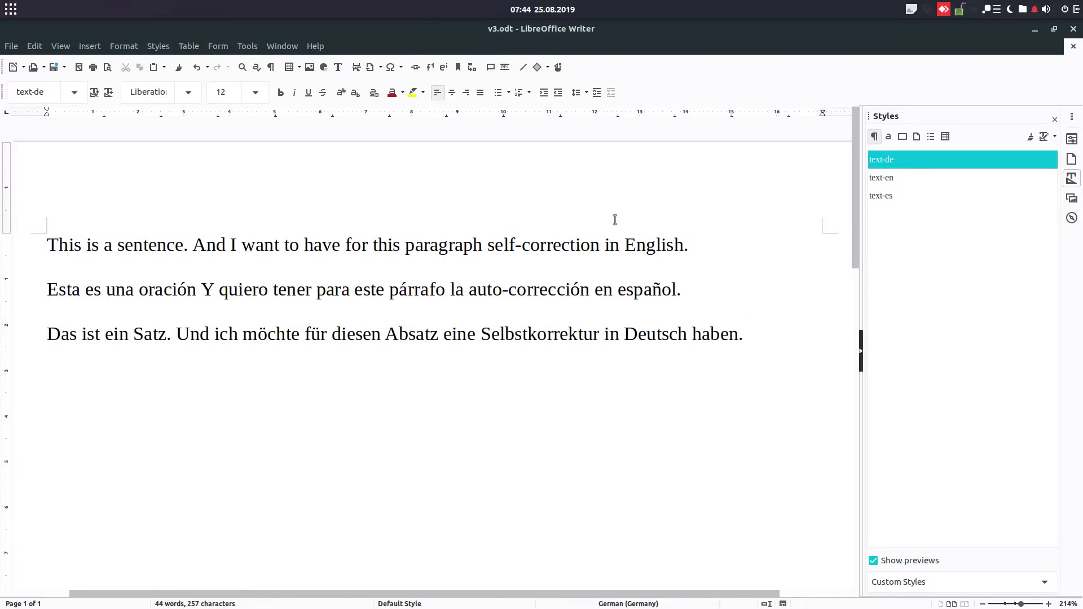
{"action": "left_click", "coordinate": [288, 245]}
{"action": "left_click", "coordinate": [252, 47]}
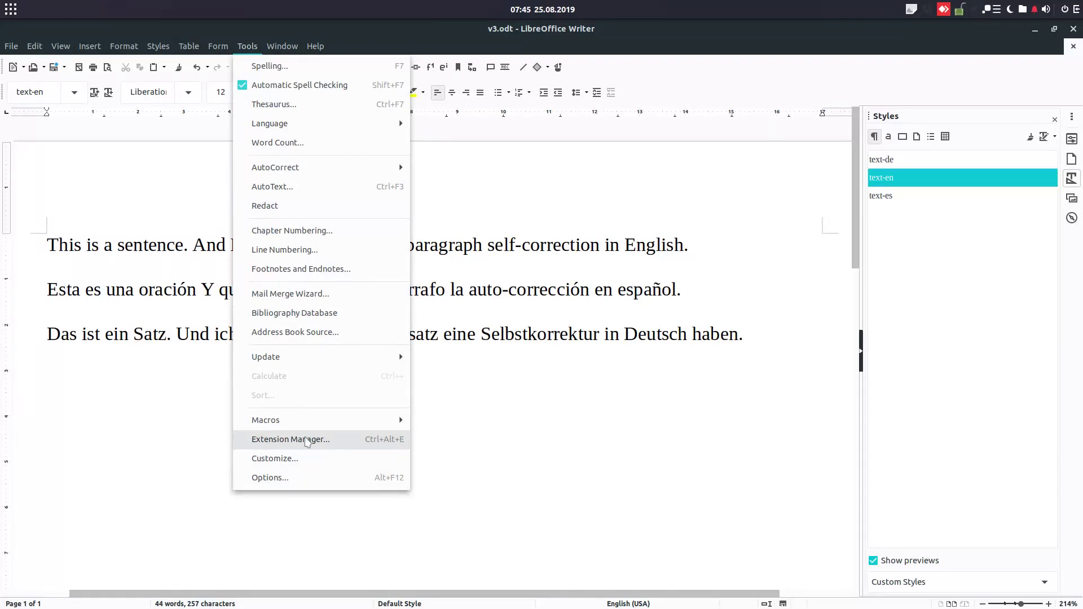
In the Extension Manager, inspect the German, Spanish and English dictionaries, then go online for more
{"action": "left_click", "coordinate": [308, 440]}
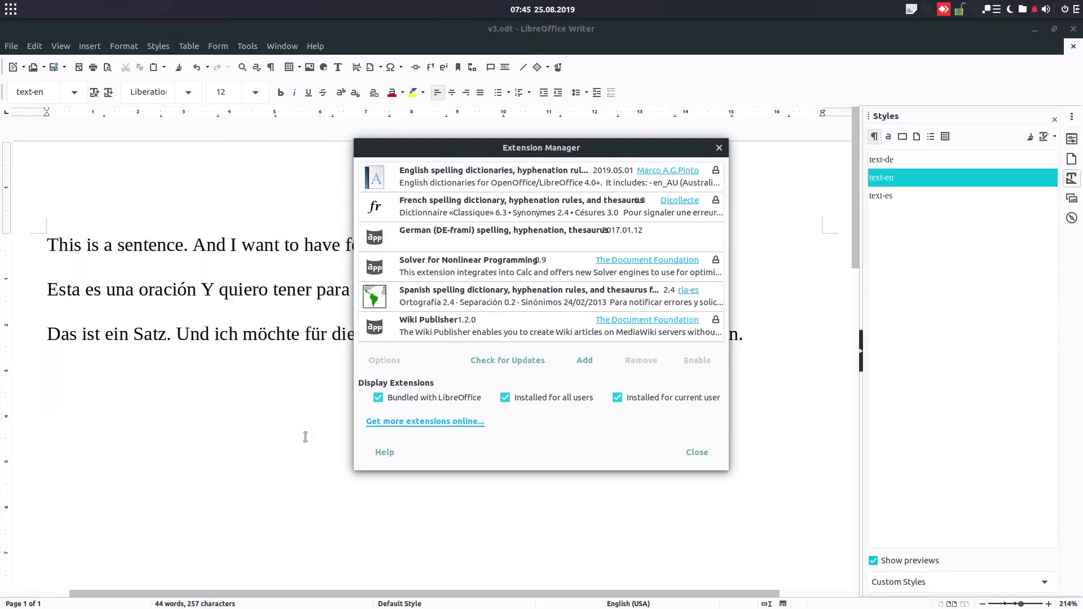
{"action": "left_click", "coordinate": [434, 230]}
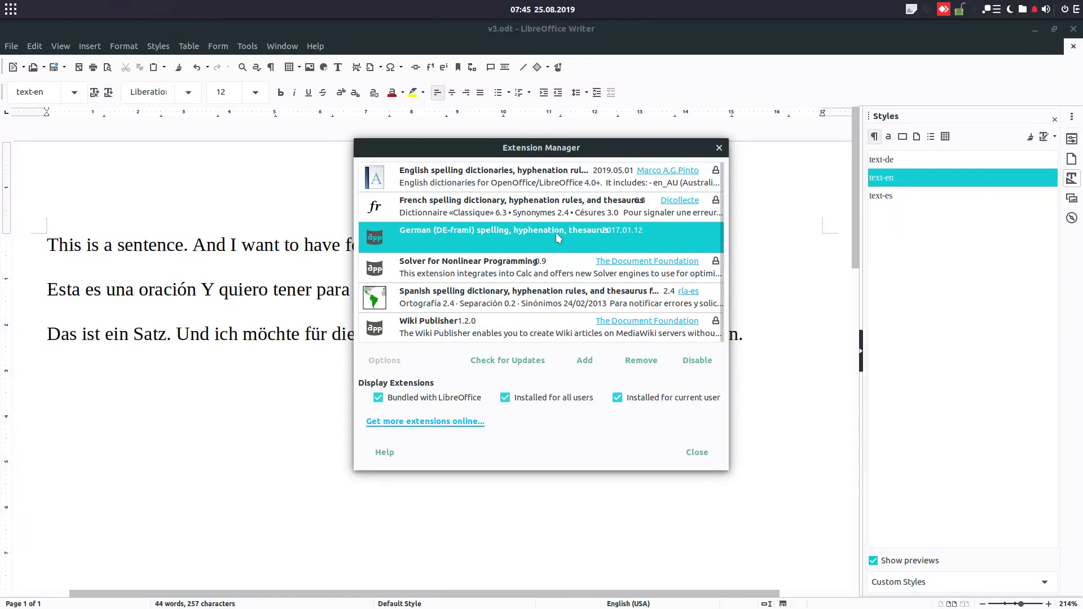
{"action": "left_click", "coordinate": [447, 294]}
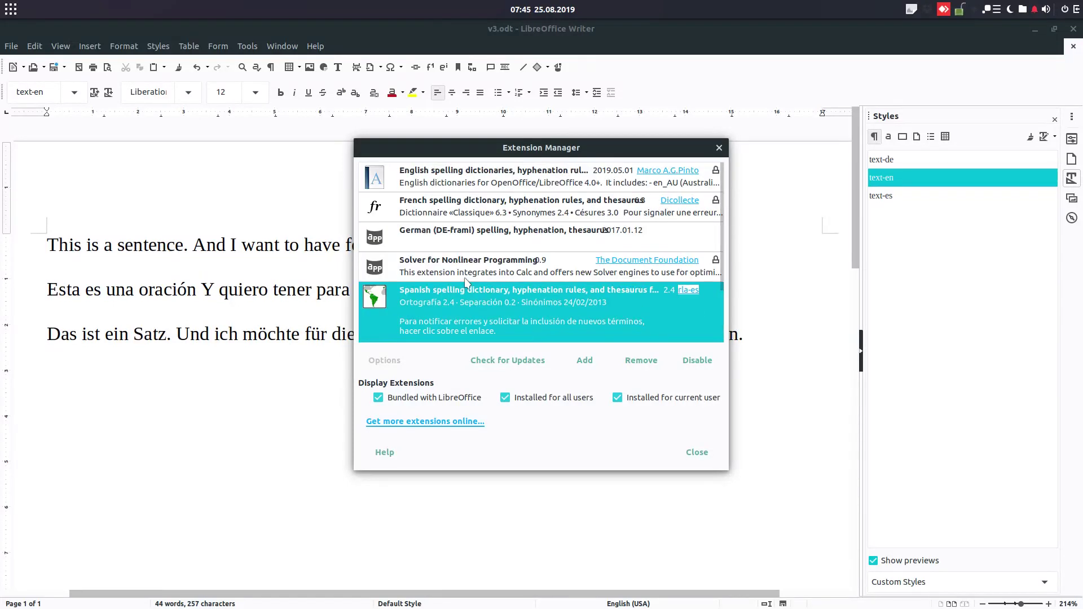
{"action": "left_click", "coordinate": [450, 184]}
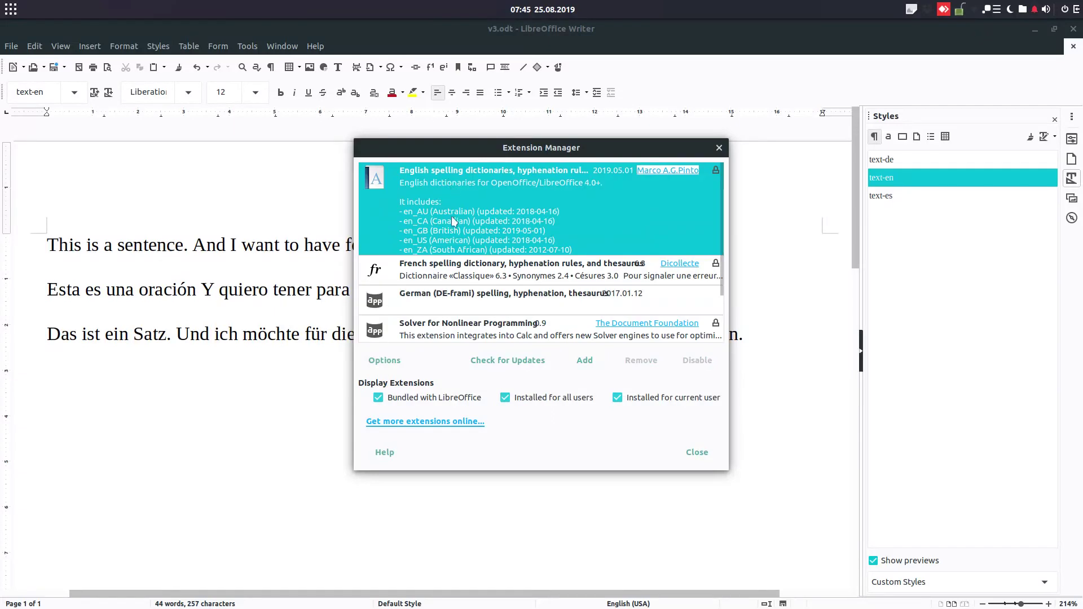
{"action": "key", "text": "alt+Tab"}
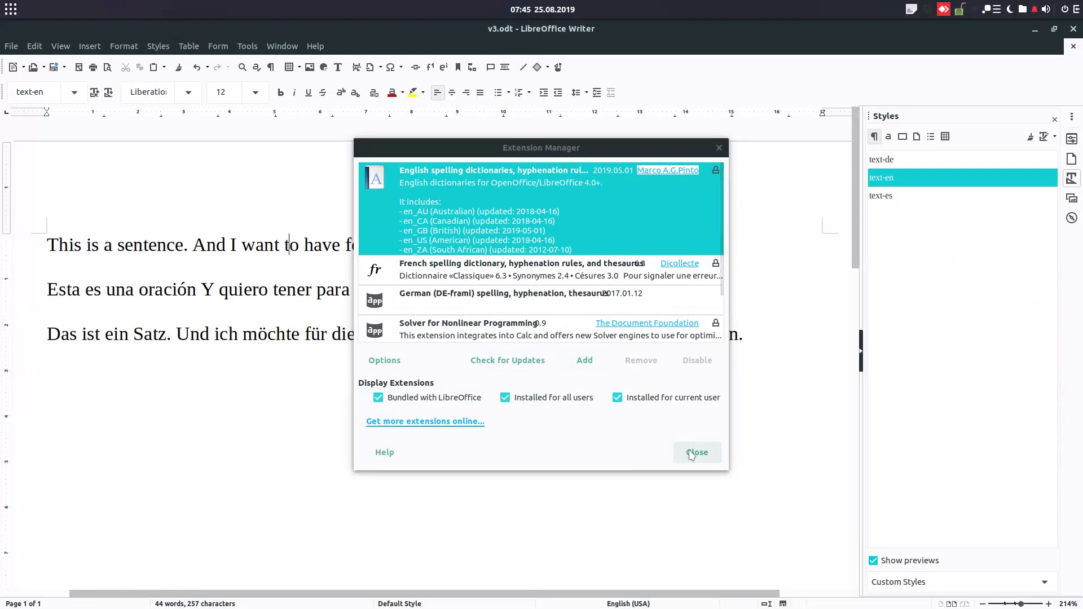
{"action": "left_click", "coordinate": [471, 421]}
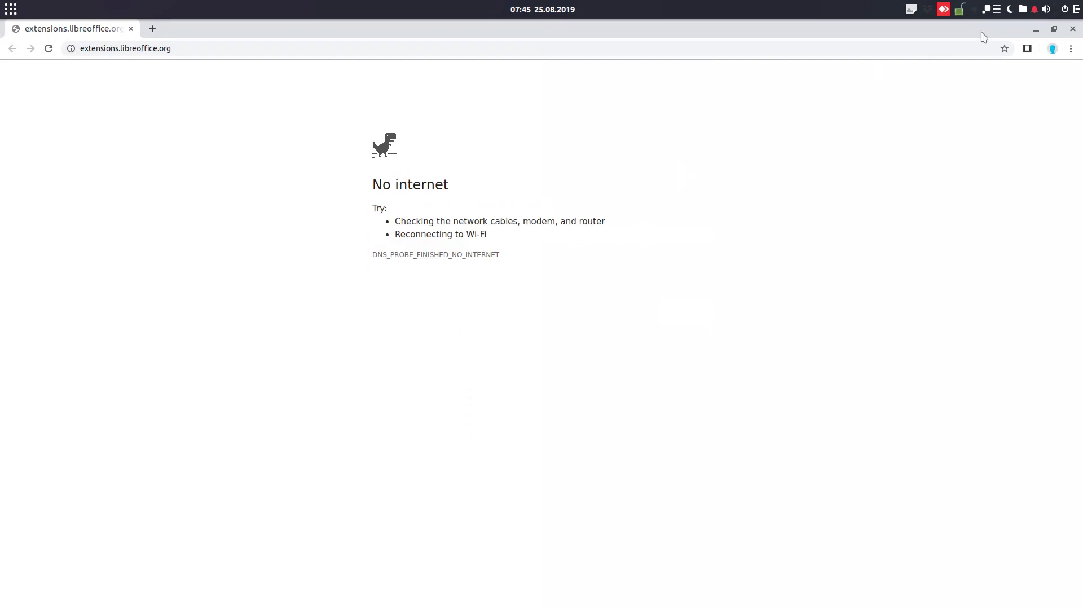
Reconnect to Wi-Fi to restore internet access
{"action": "left_click", "coordinate": [971, 11]}
{"action": "left_click", "coordinate": [972, 12]}
{"action": "left_click", "coordinate": [971, 12]}
{"action": "left_click", "coordinate": [877, 132]}
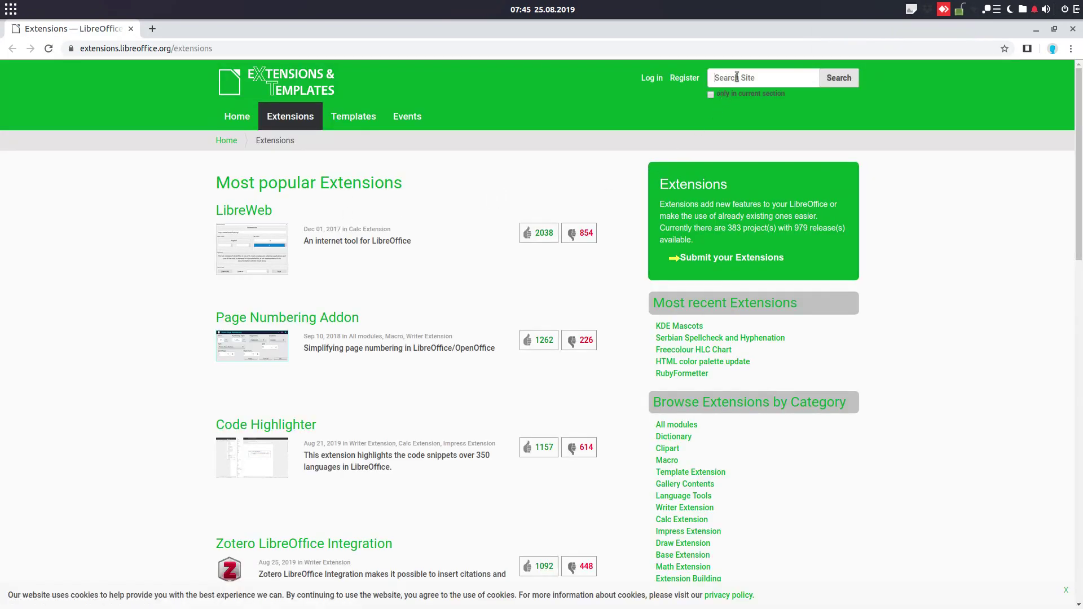
Search the site for 'spanish', view the Spanish dictionary page, go back, and close the browser
{"action": "left_click", "coordinate": [737, 77]}
{"action": "type", "text": "spanis"}
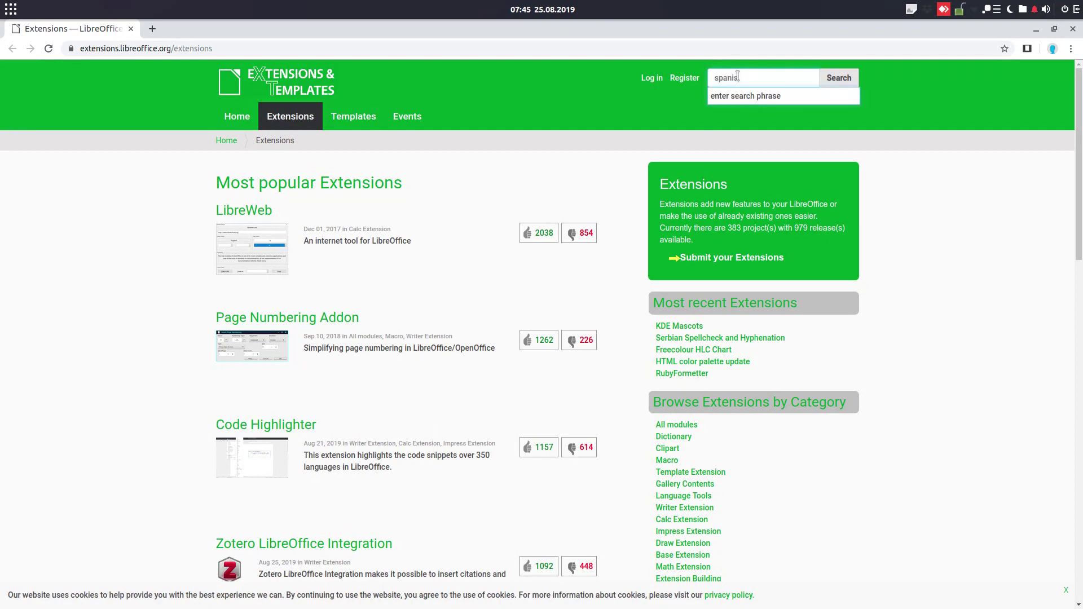
{"action": "type", "text": "h"}
{"action": "key", "text": "Return"}
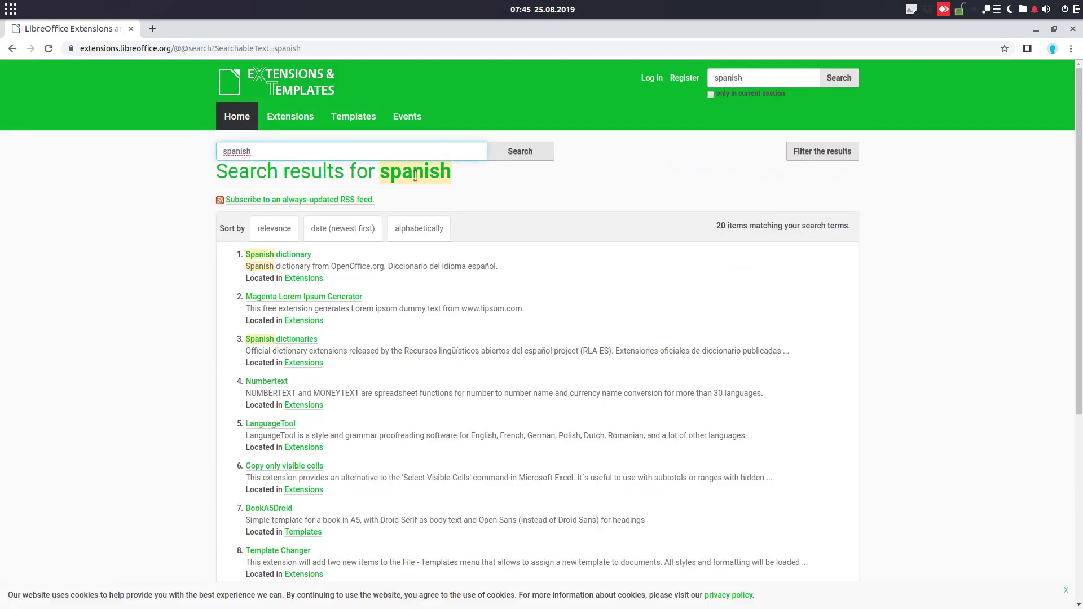
{"action": "left_click", "coordinate": [297, 260]}
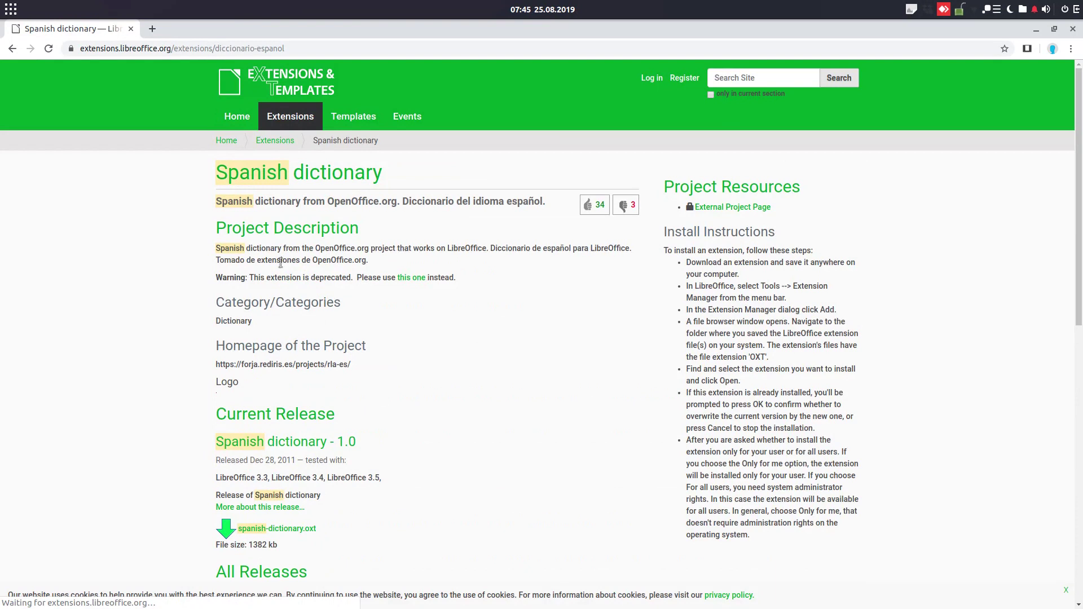
{"action": "scroll", "coordinate": [299, 437], "scroll_direction": "down", "scroll_amount": 3}
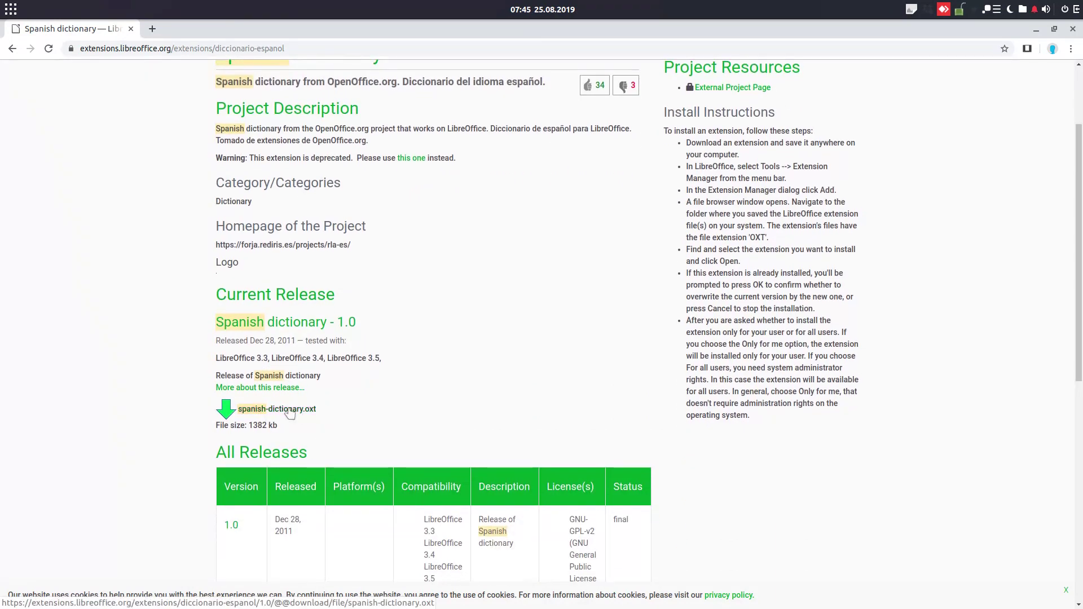
{"action": "left_click", "coordinate": [12, 50]}
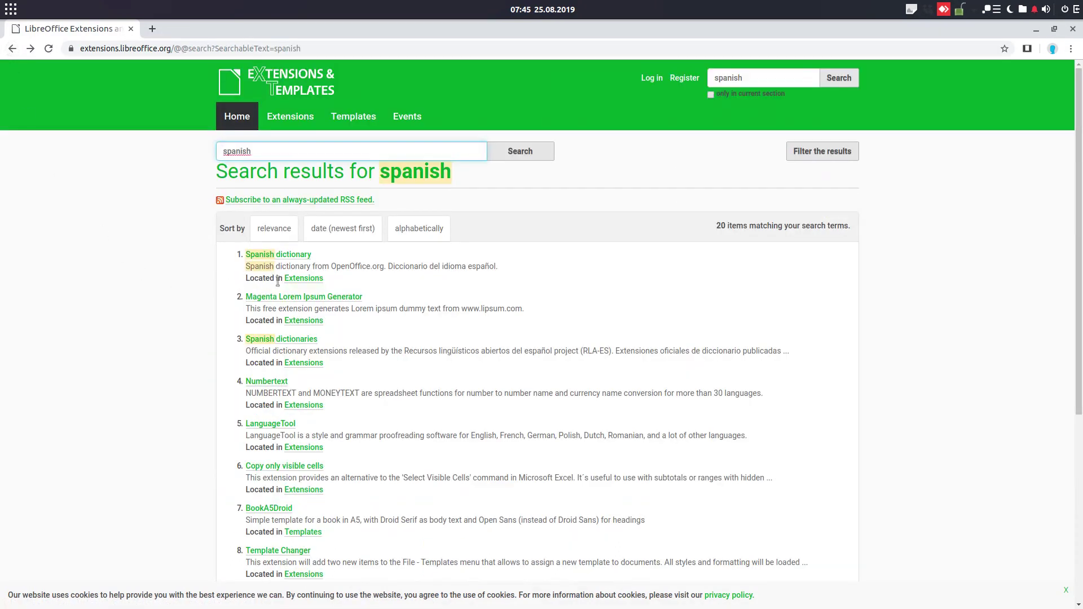
{"action": "left_click", "coordinate": [131, 30]}
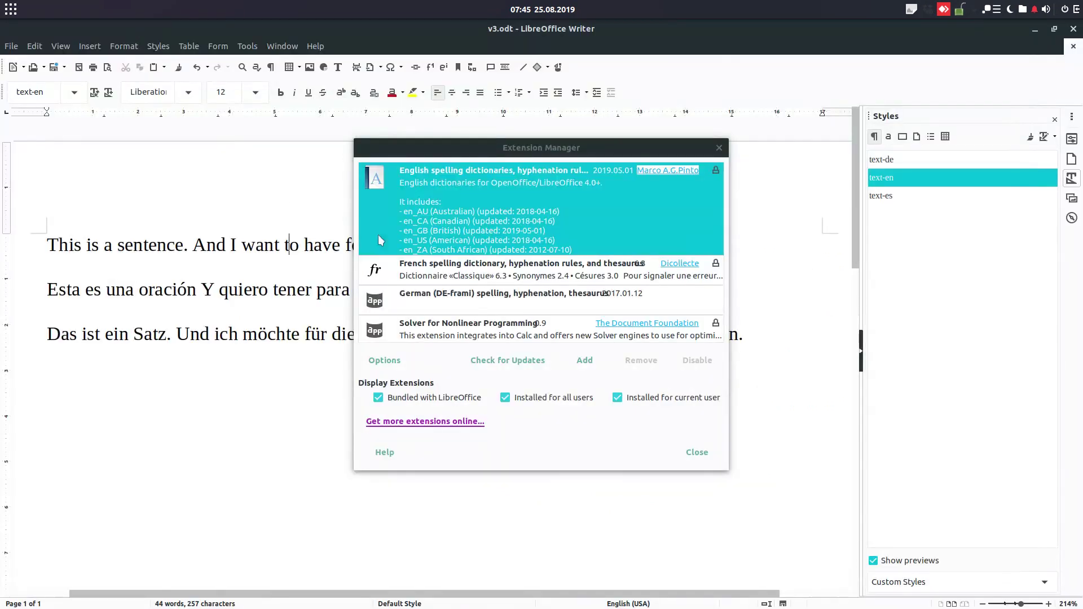
Close the Extension Manager and put the caret at the end of the German paragraph
{"action": "left_click", "coordinate": [686, 447]}
{"action": "left_click", "coordinate": [764, 338]}
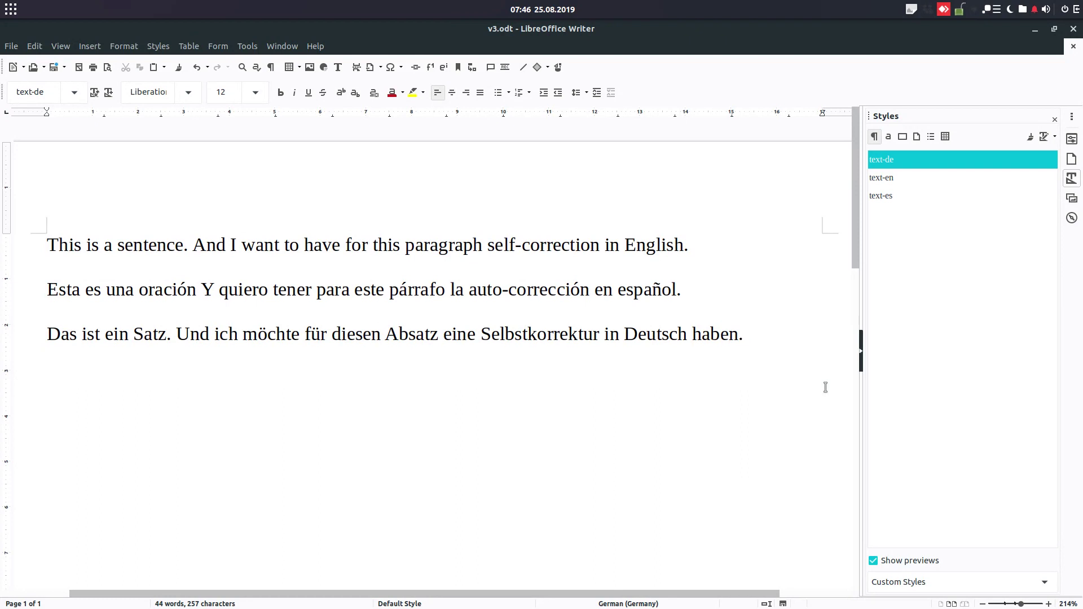
Type 'This is a sentance in english' after the German paragraph's last sentence
{"action": "type", "text": "This is a senta"}
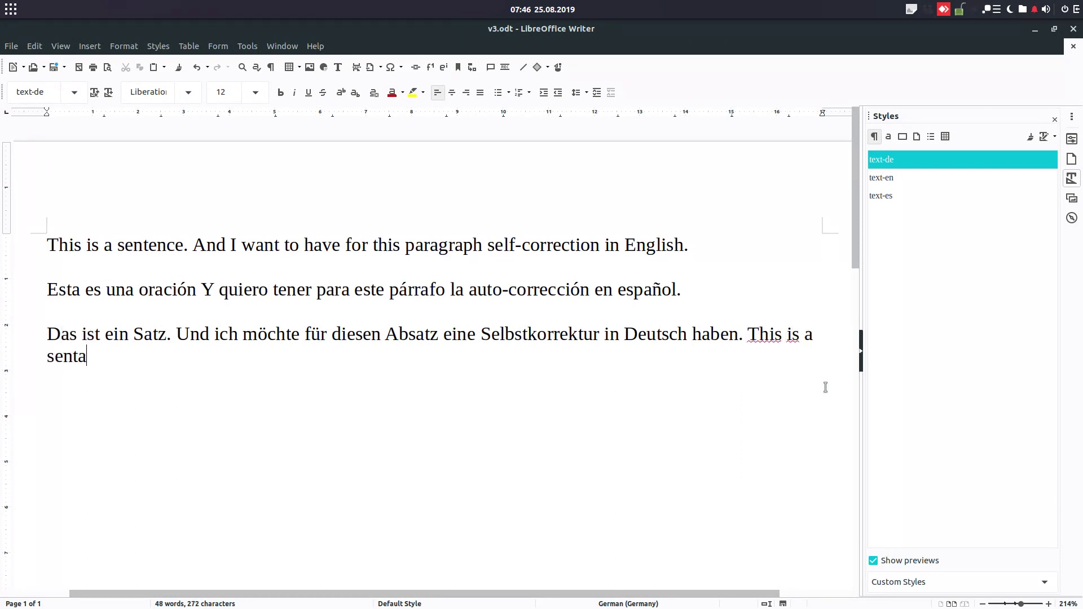
{"action": "type", "text": "nce in english."}
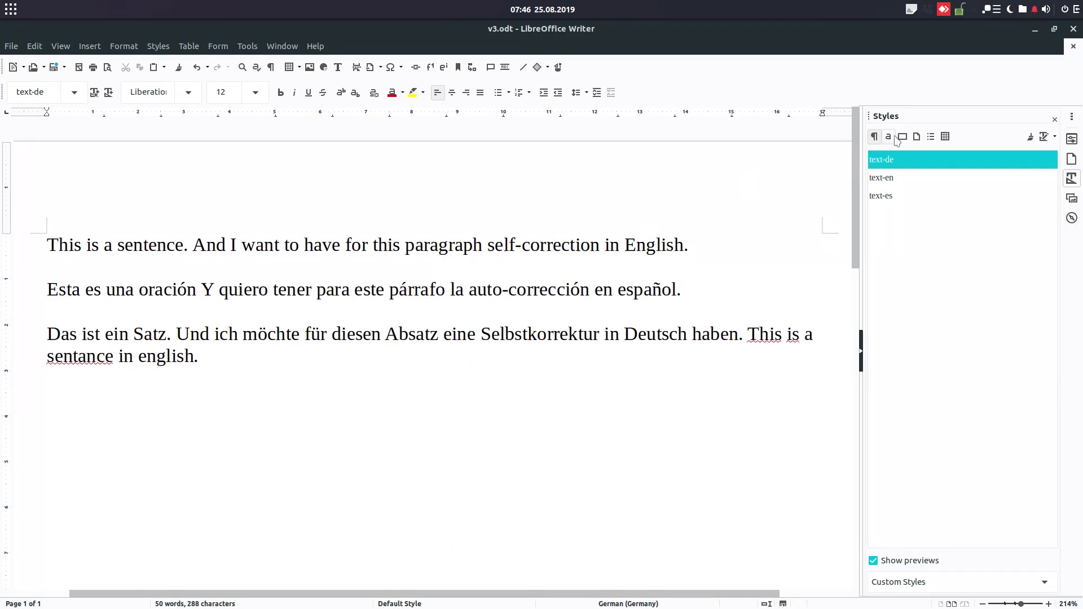
Switch to character styles and make an english-text style from the selected English sentence
{"action": "left_click", "coordinate": [889, 138]}
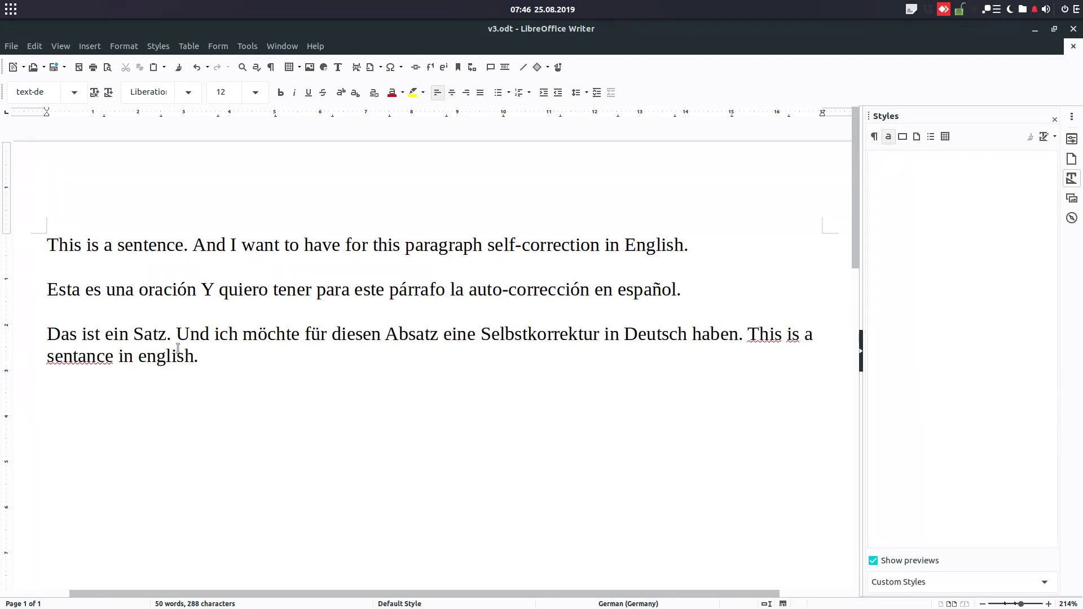
{"action": "left_click", "coordinate": [748, 335], "text": "shift"}
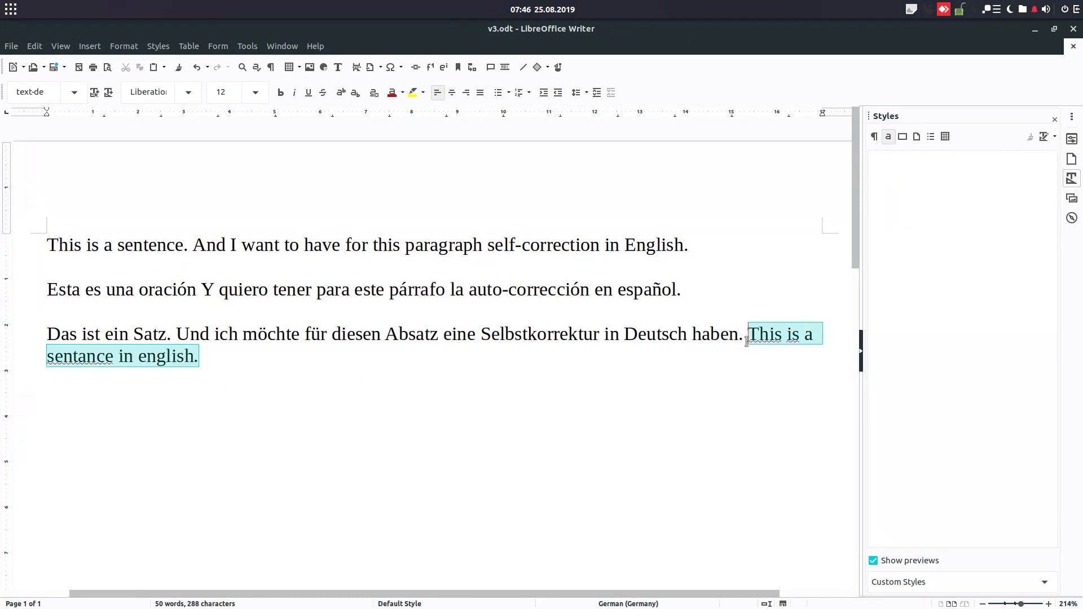
{"action": "left_click", "coordinate": [1051, 137]}
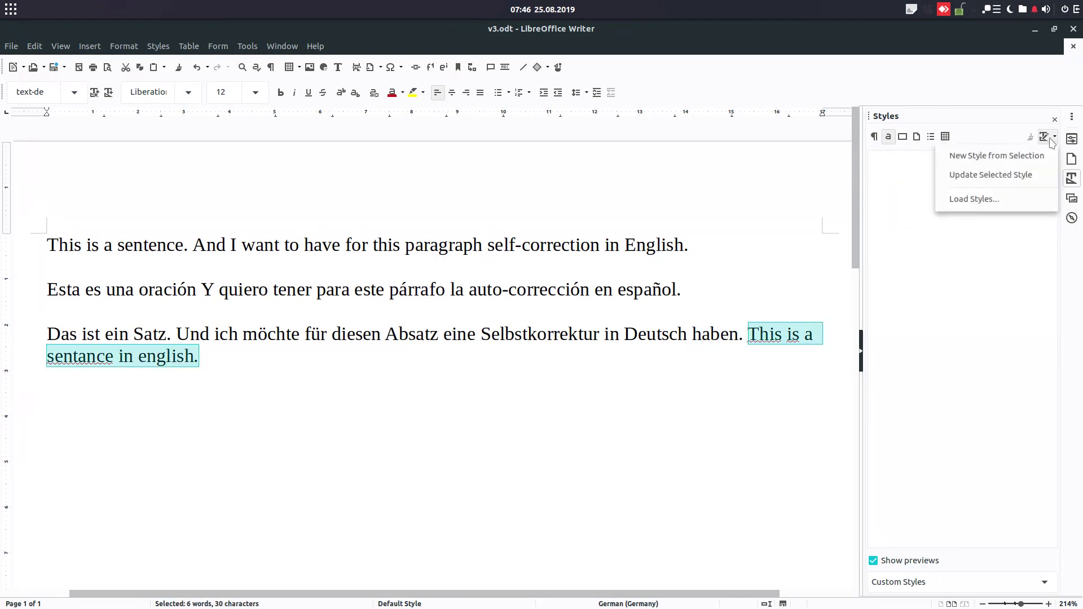
{"action": "left_click", "coordinate": [1005, 173]}
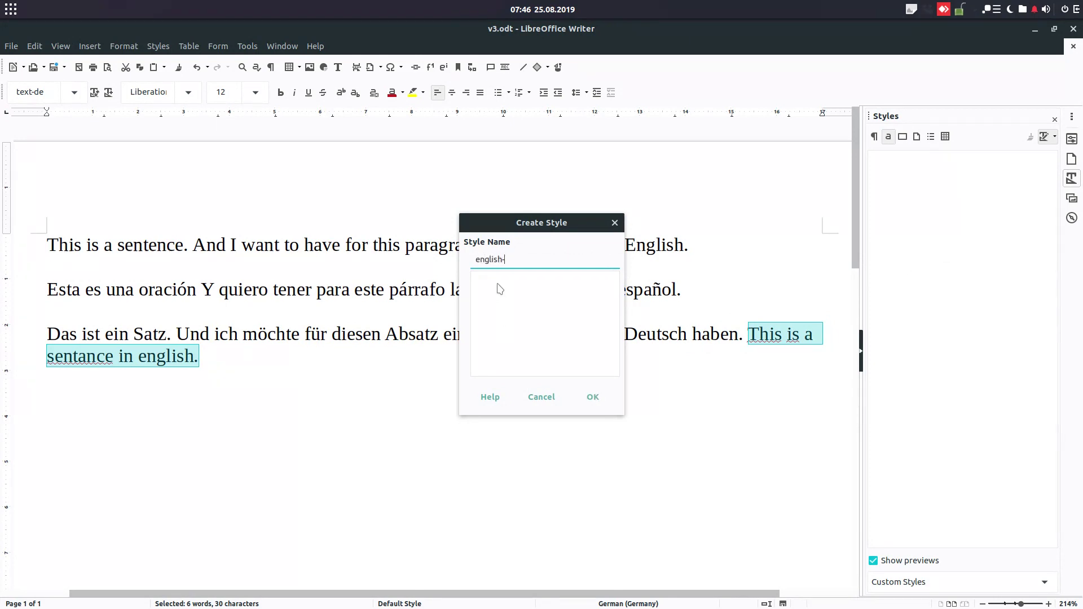
{"action": "type", "text": "english-text"}
{"action": "left_click", "coordinate": [593, 396]}
{"action": "right_click", "coordinate": [902, 160]}
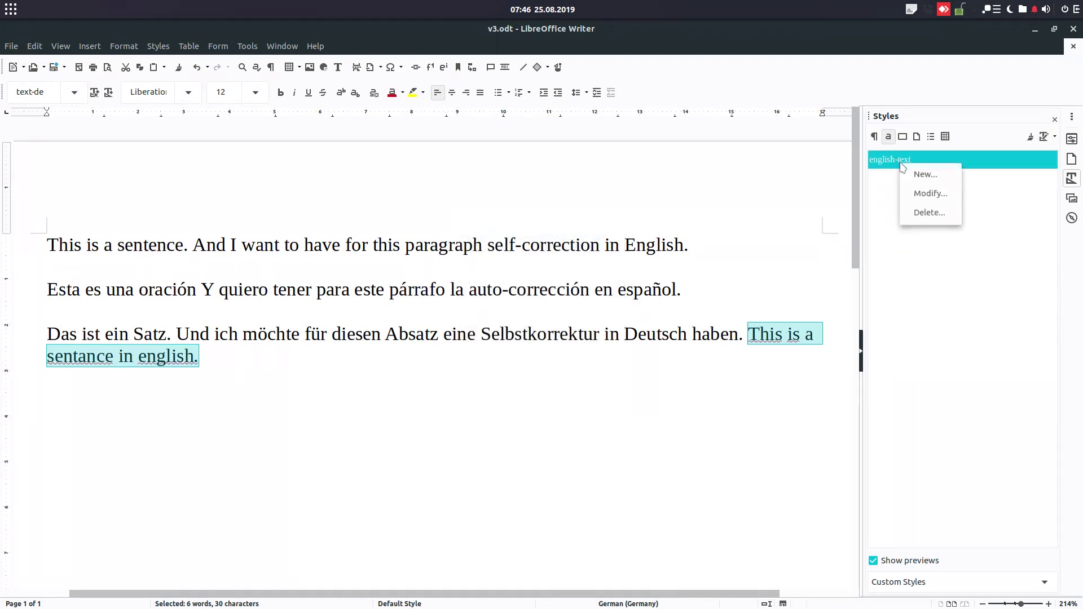
Set the english-text character style's font language to English (USA)
{"action": "left_click", "coordinate": [921, 194]}
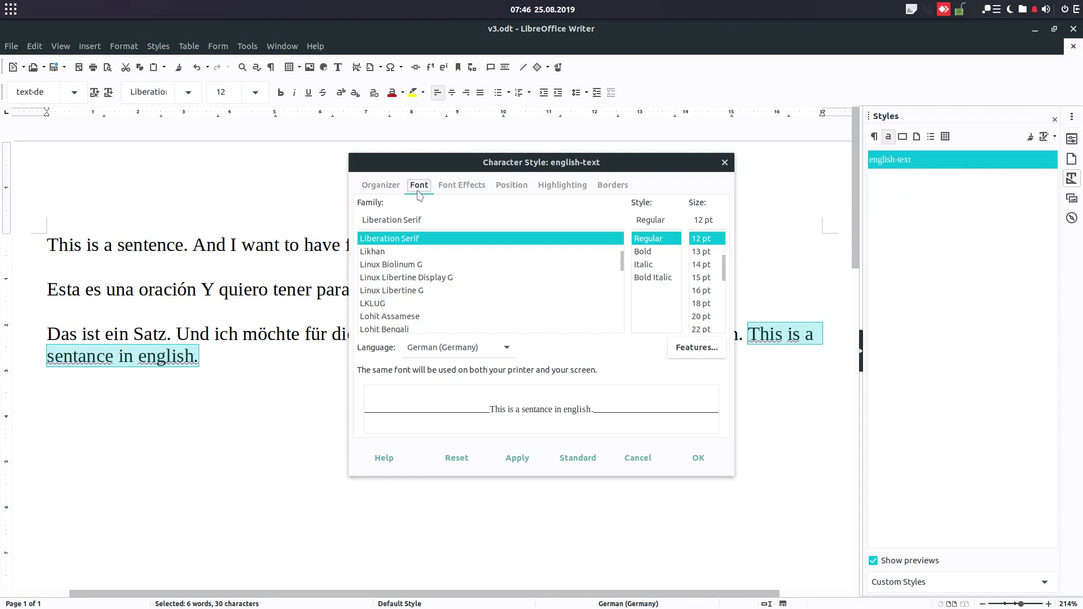
{"action": "left_click", "coordinate": [500, 349]}
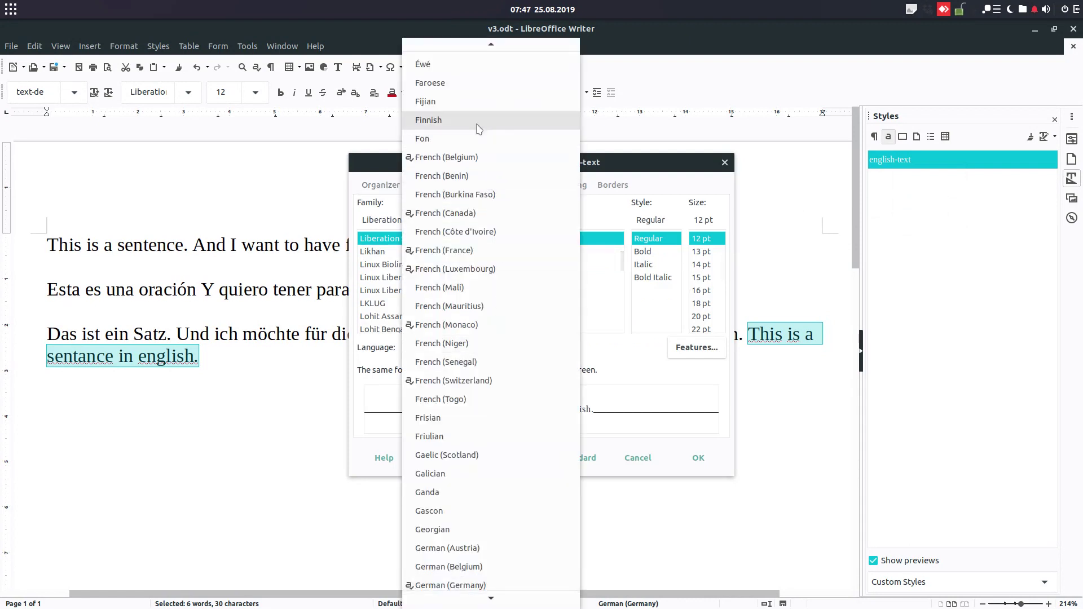
{"action": "scroll", "coordinate": [479, 147], "scroll_direction": "up", "scroll_amount": 5}
{"action": "scroll", "coordinate": [483, 101], "scroll_direction": "up", "scroll_amount": 1}
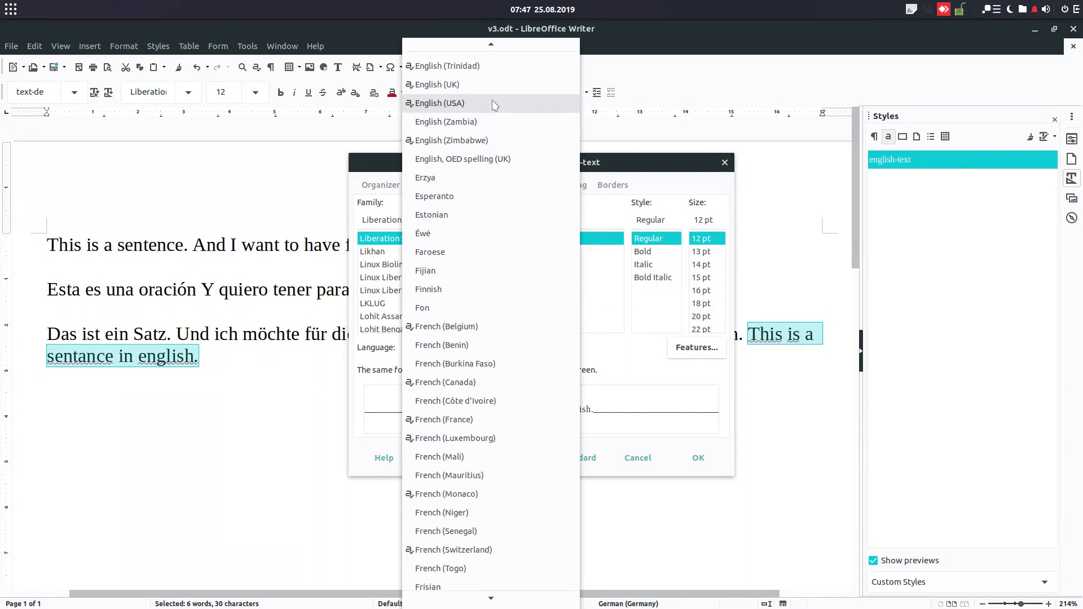
{"action": "left_click", "coordinate": [494, 105]}
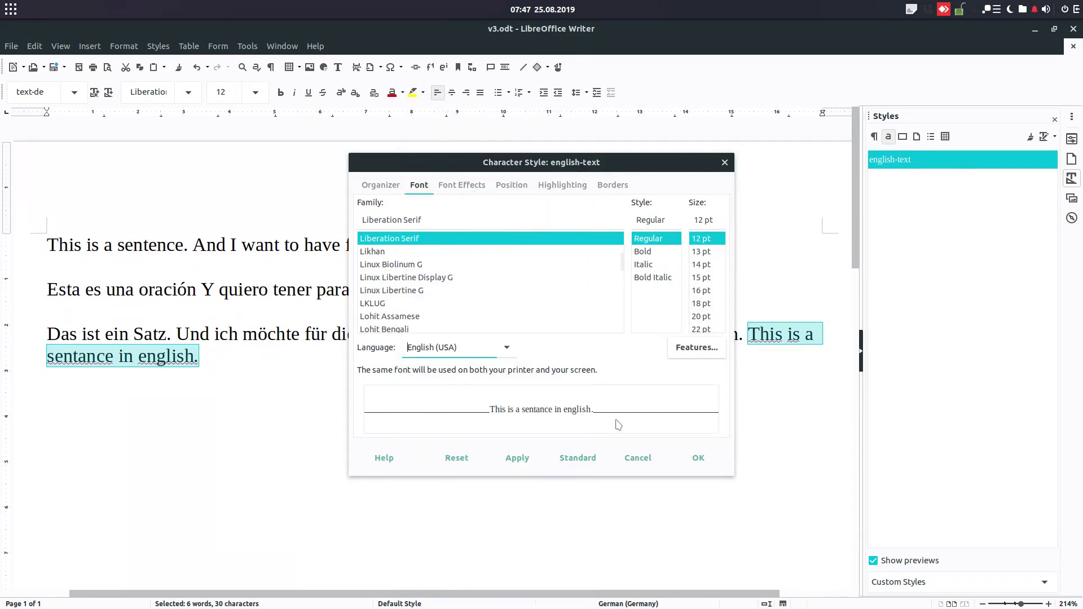
{"action": "left_click", "coordinate": [527, 456]}
{"action": "left_click", "coordinate": [695, 457]}
Correct 'sentance' to 'sentence' and 'english' to 'English' in the last paragraph
{"action": "left_click", "coordinate": [278, 389]}
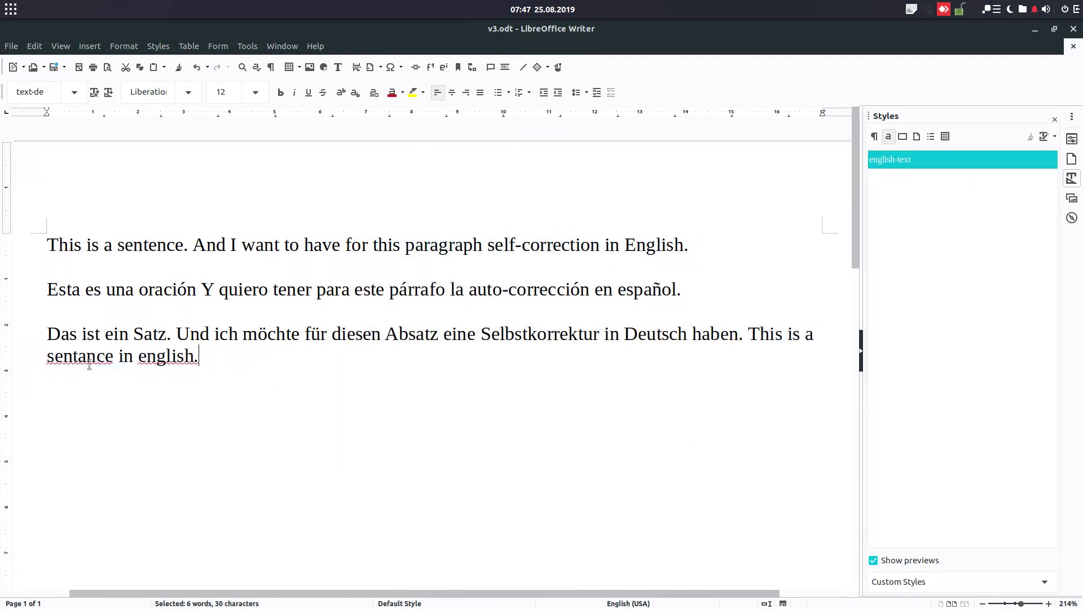
{"action": "right_click", "coordinate": [79, 357]}
{"action": "left_click", "coordinate": [151, 89]}
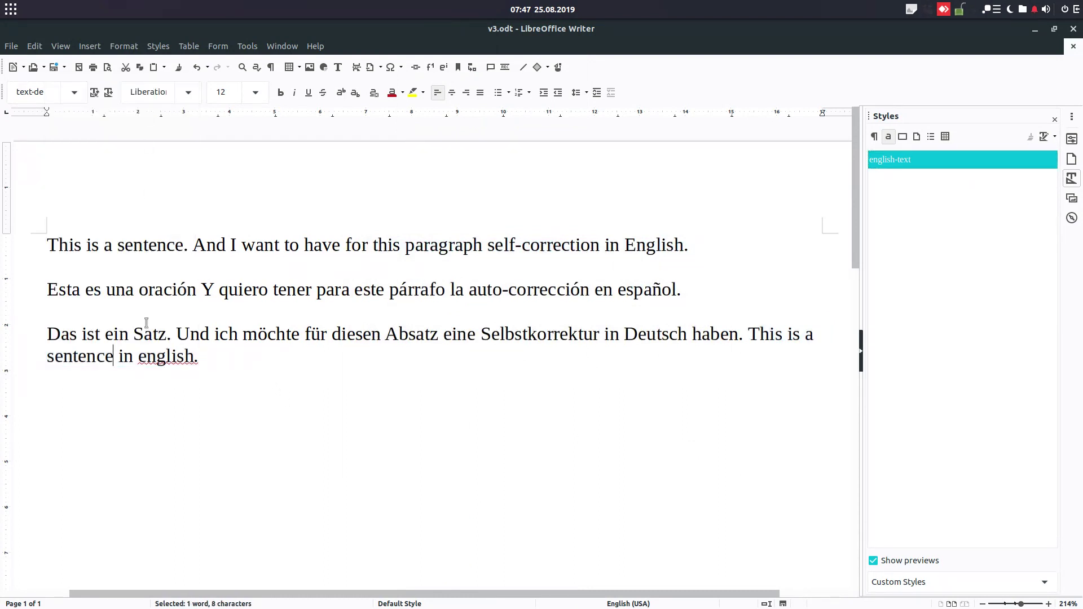
{"action": "right_click", "coordinate": [161, 358]}
{"action": "left_click", "coordinate": [187, 378]}
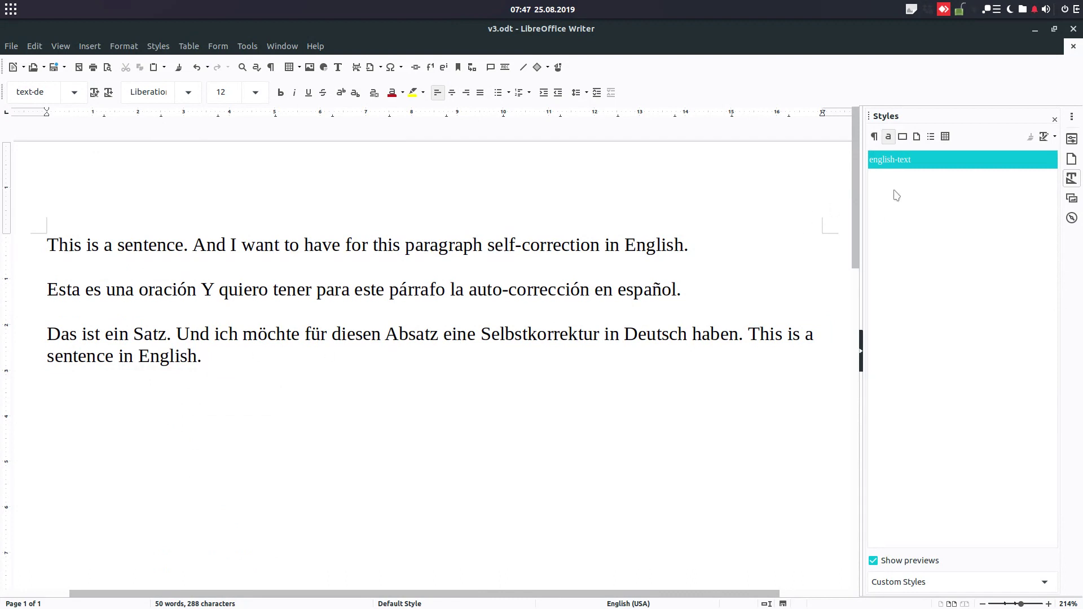
Create a new character style based on english-text, named german-text
{"action": "right_click", "coordinate": [897, 165]}
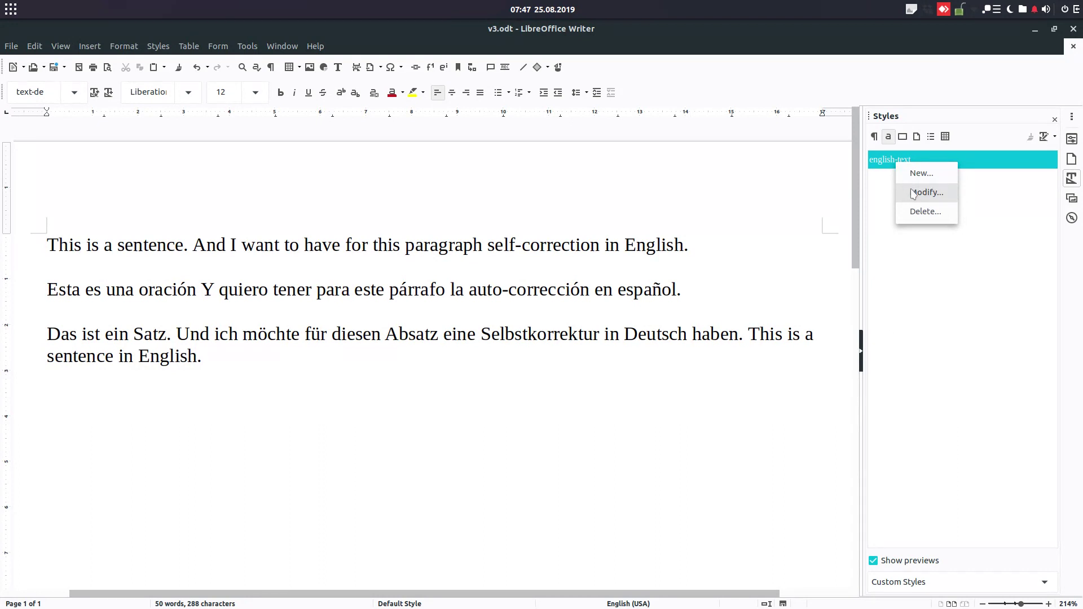
{"action": "left_click", "coordinate": [919, 173]}
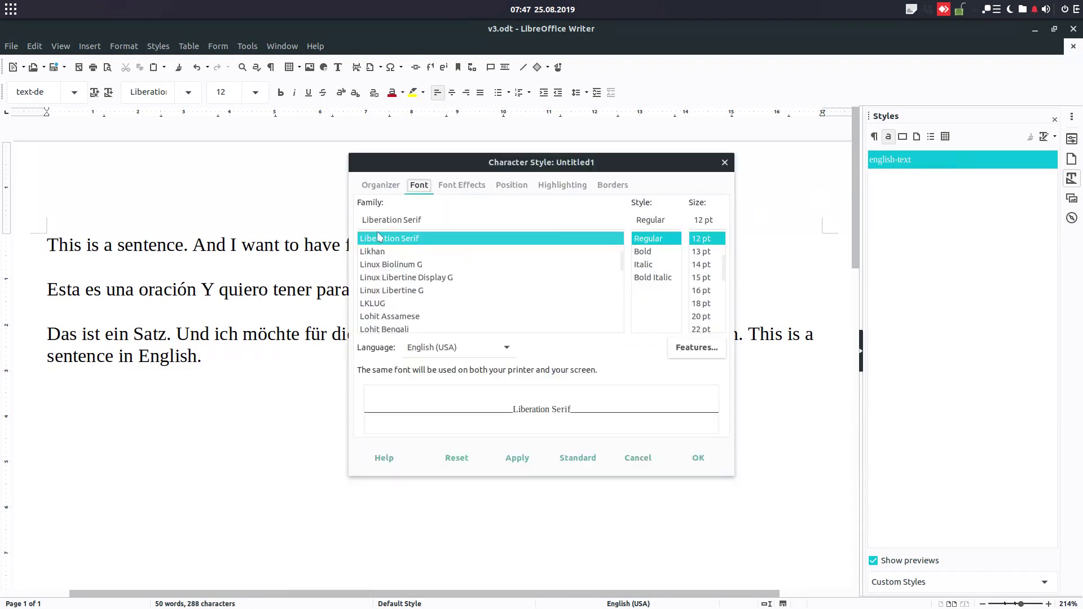
{"action": "left_click", "coordinate": [394, 188]}
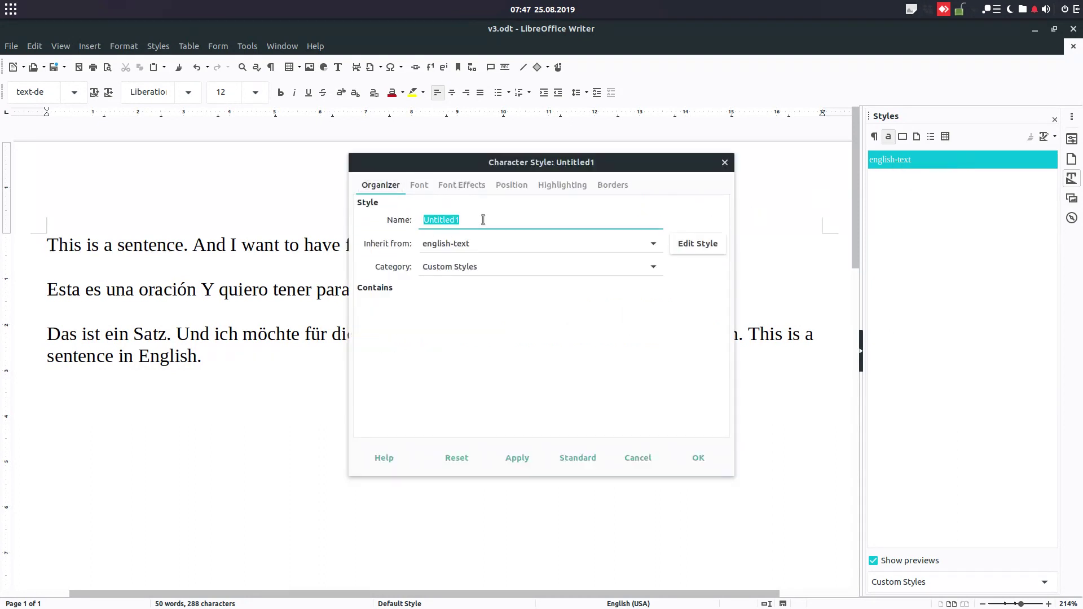
{"action": "type", "text": "german-text"}
{"action": "key", "text": "Tab"}
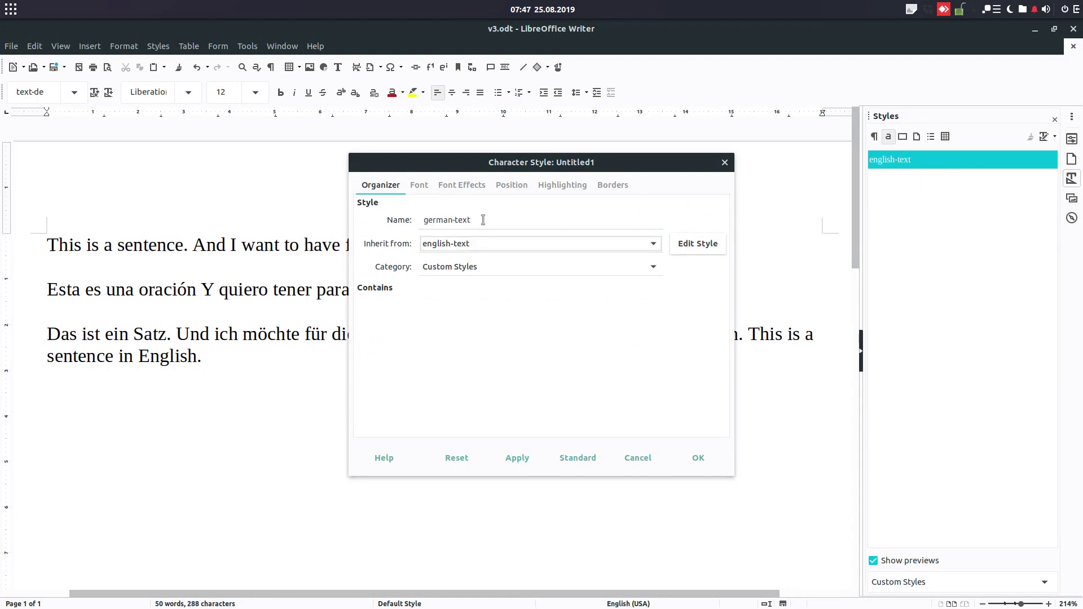
Set the german-text style's language to German (Germany) and save the style
{"action": "left_click", "coordinate": [419, 185]}
{"action": "left_click", "coordinate": [488, 347]}
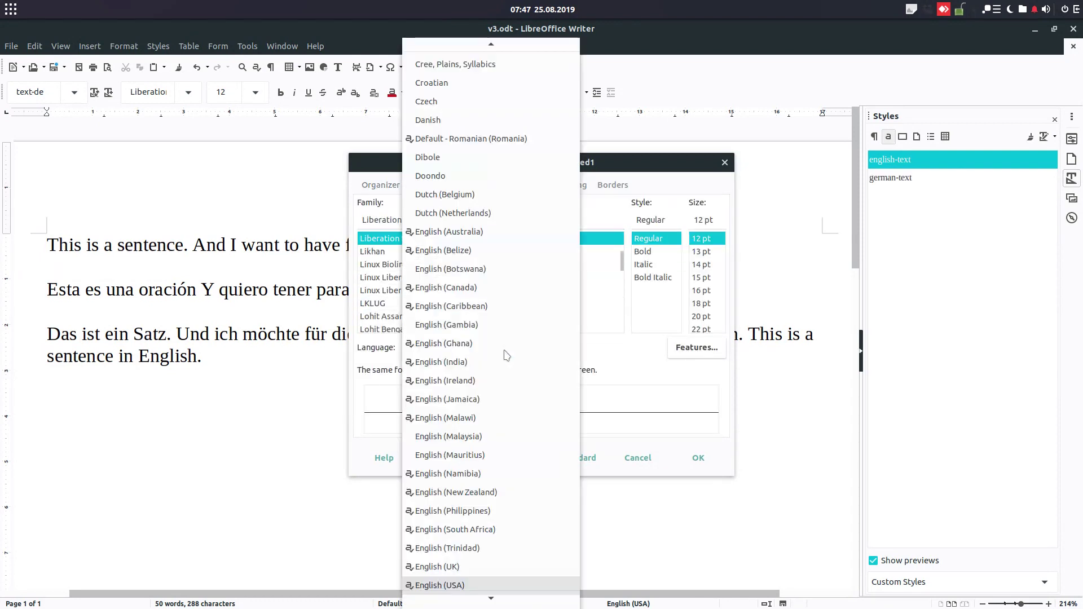
{"action": "scroll", "coordinate": [506, 355], "scroll_direction": "down", "scroll_amount": 15}
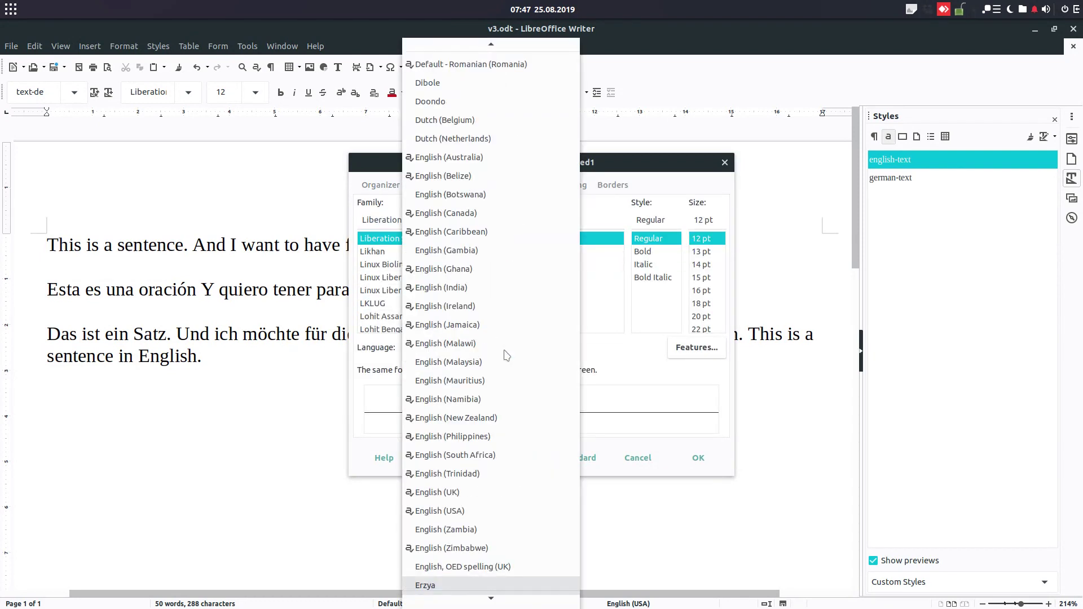
{"action": "scroll", "coordinate": [503, 346], "scroll_direction": "down", "scroll_amount": 2}
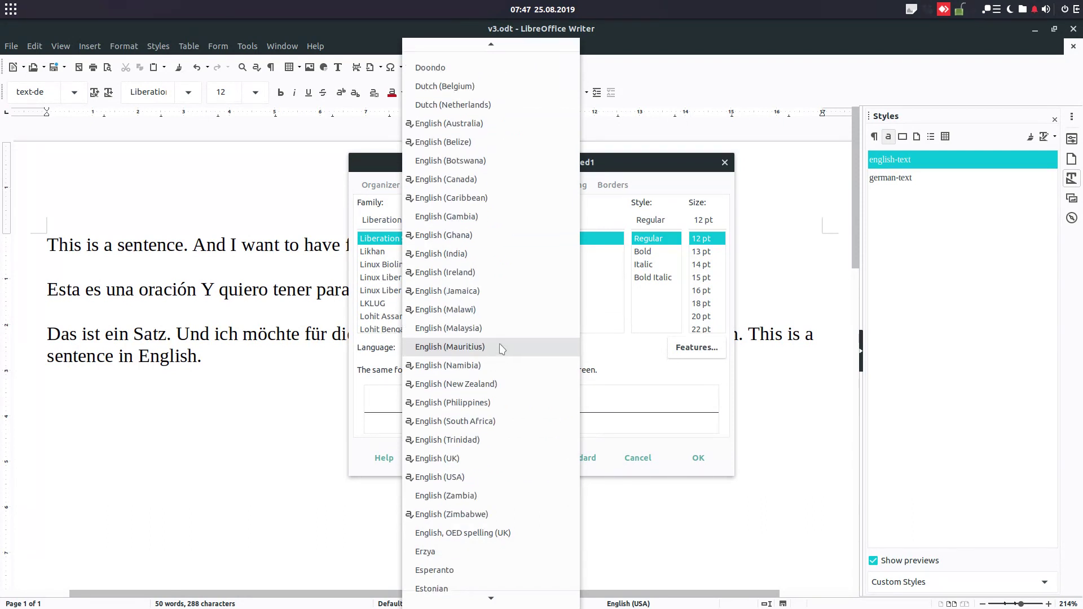
{"action": "scroll", "coordinate": [503, 347], "scroll_direction": "down", "scroll_amount": 20}
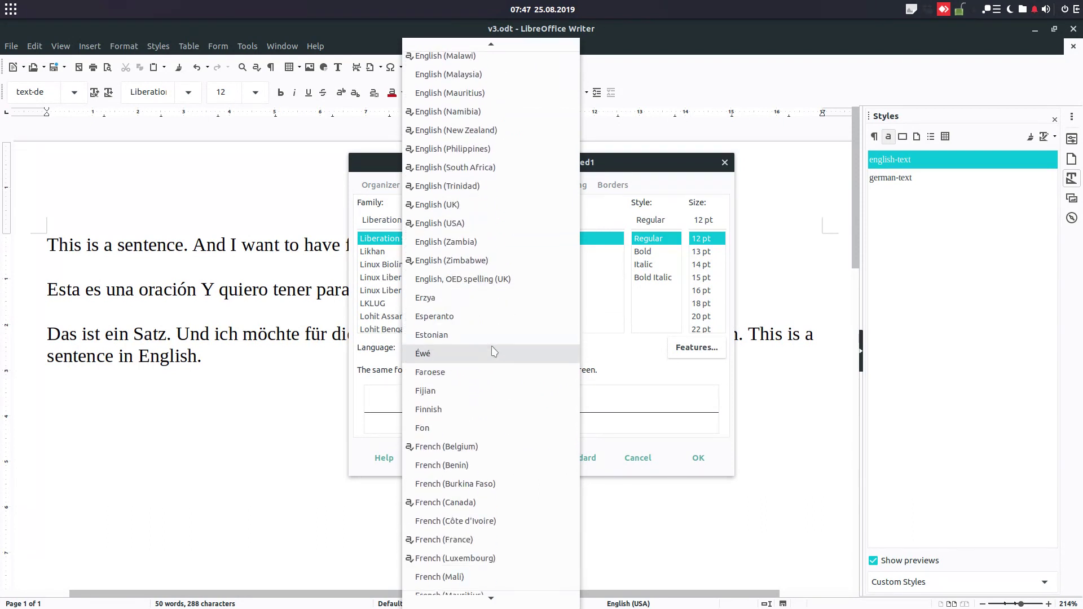
{"action": "scroll", "coordinate": [489, 356], "scroll_direction": "down", "scroll_amount": 12}
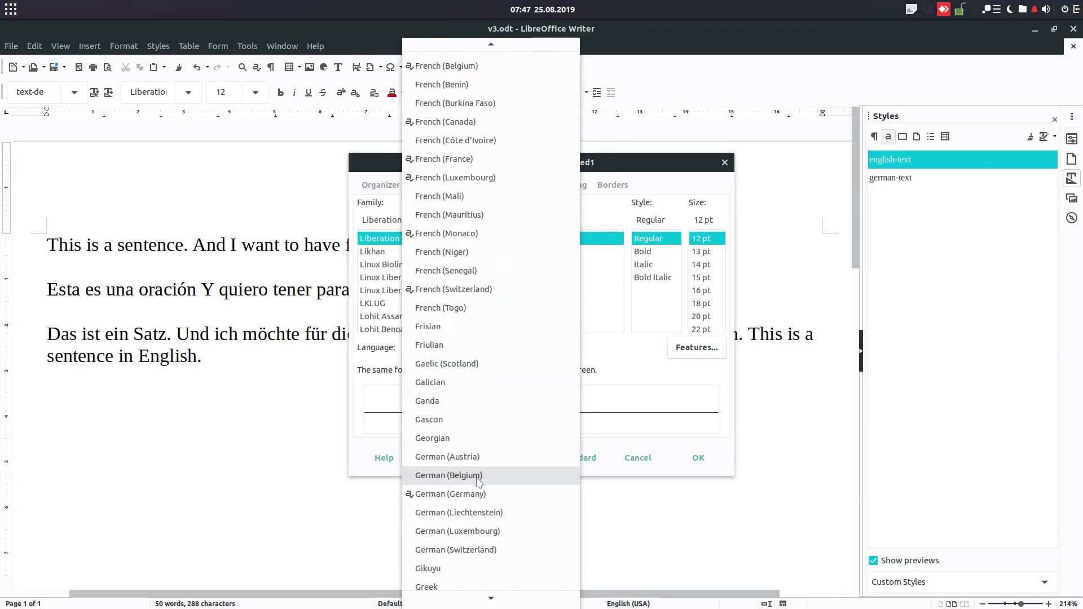
{"action": "left_click", "coordinate": [481, 494]}
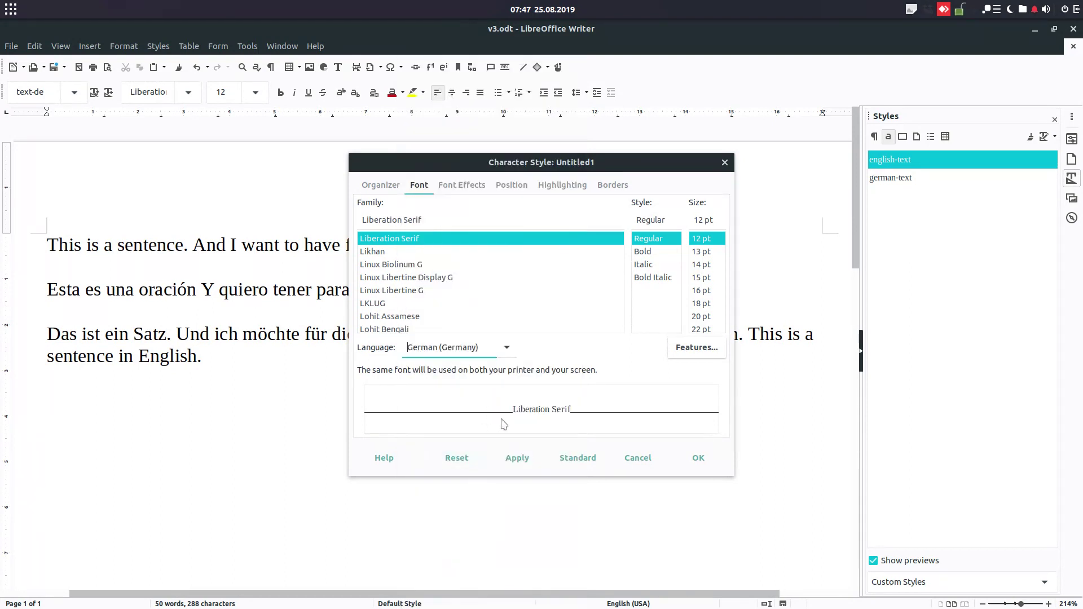
{"action": "left_click", "coordinate": [697, 457]}
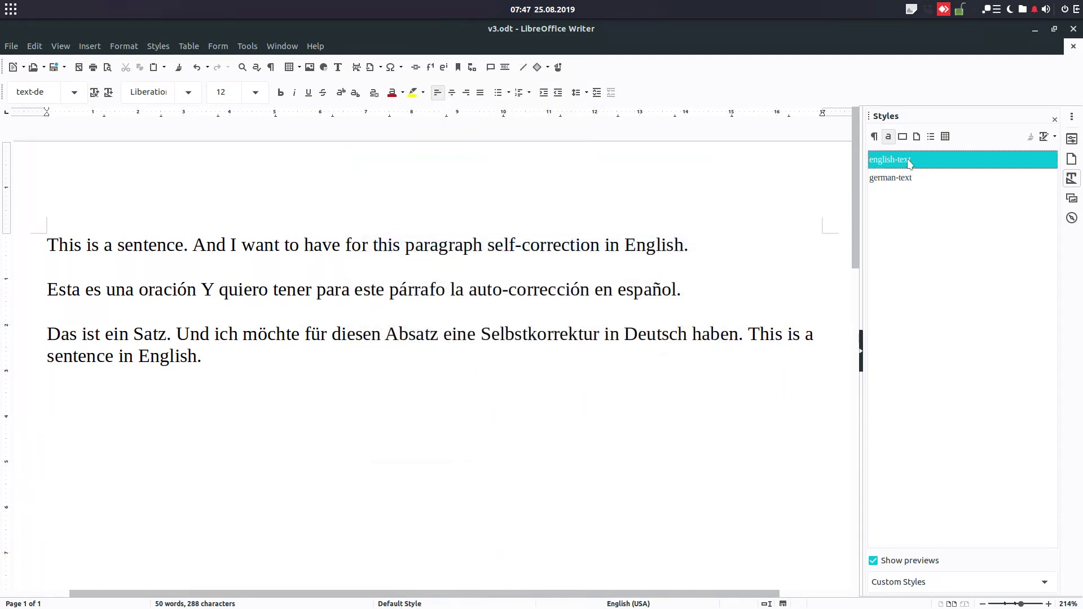
Review the german-text and english-text style settings to confirm their languages
{"action": "right_click", "coordinate": [909, 183]}
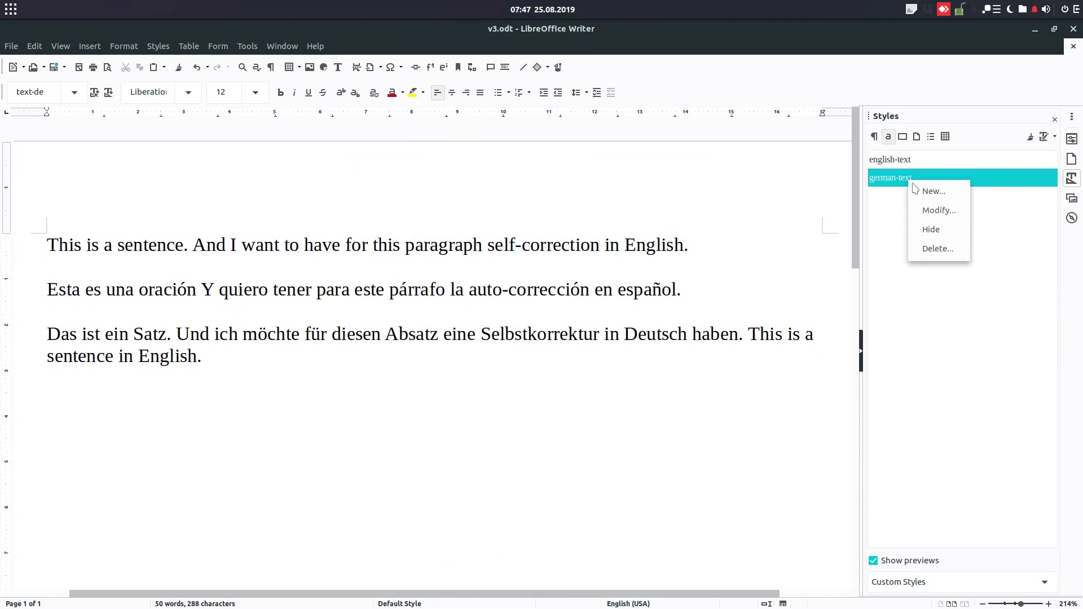
{"action": "left_click", "coordinate": [934, 210]}
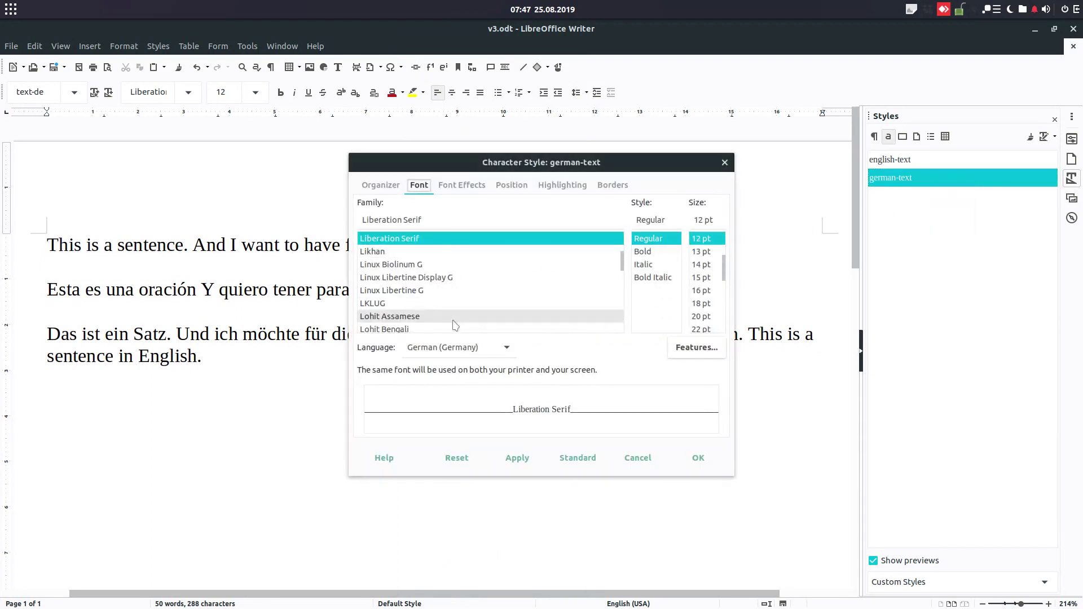
{"action": "left_click", "coordinate": [518, 457]}
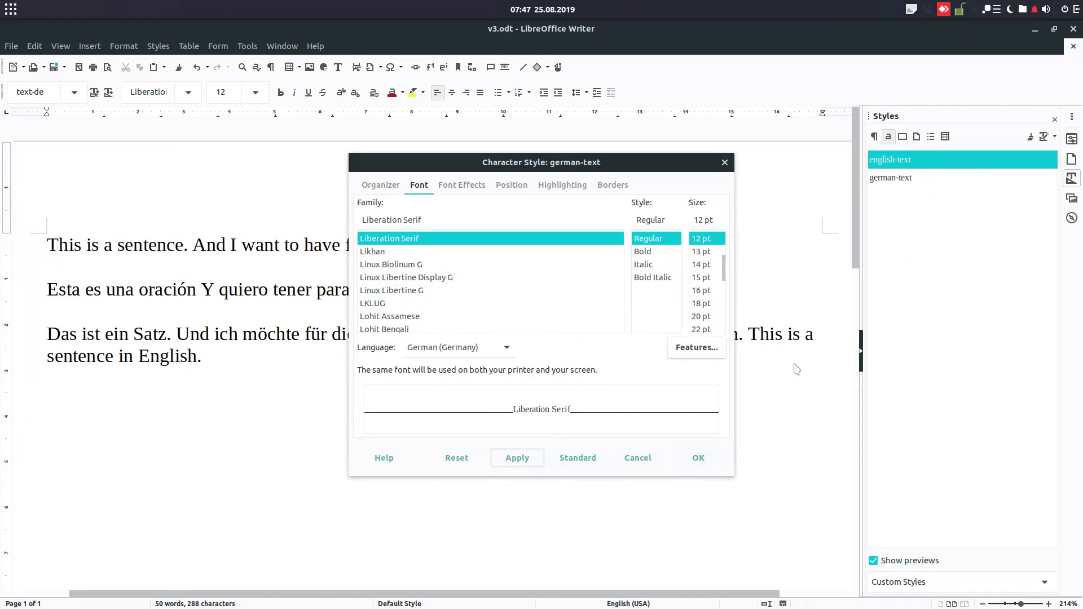
{"action": "left_click", "coordinate": [699, 458]}
{"action": "right_click", "coordinate": [896, 163]}
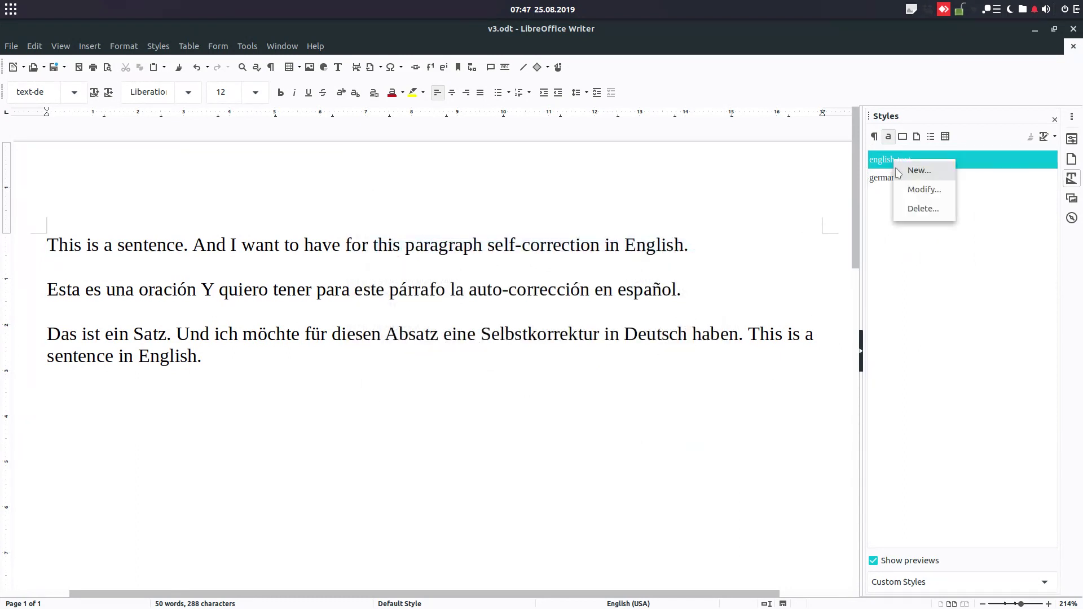
{"action": "left_click", "coordinate": [911, 198]}
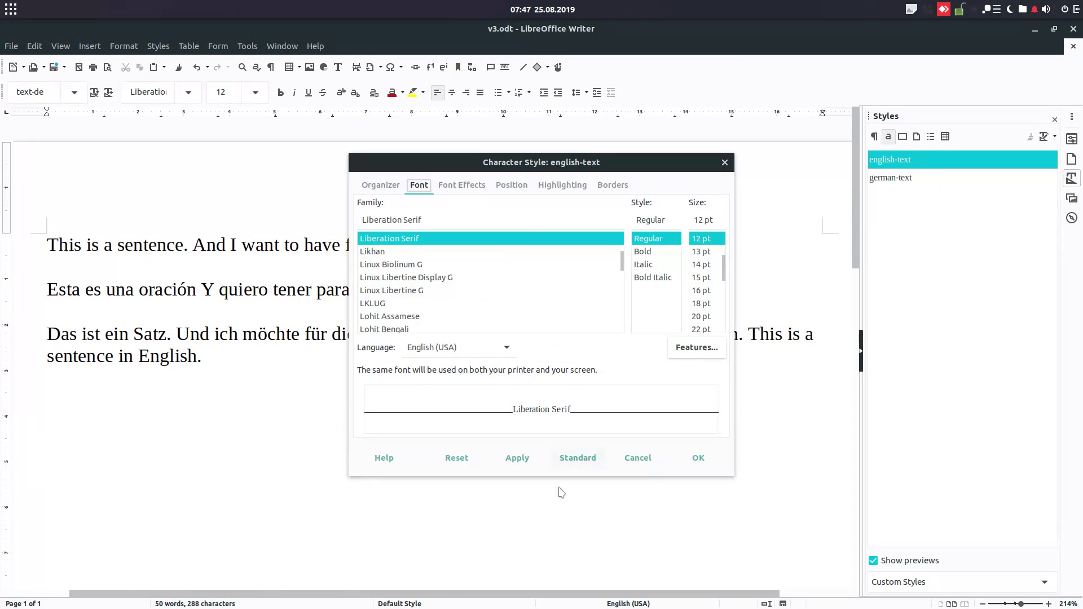
{"action": "left_click", "coordinate": [683, 450]}
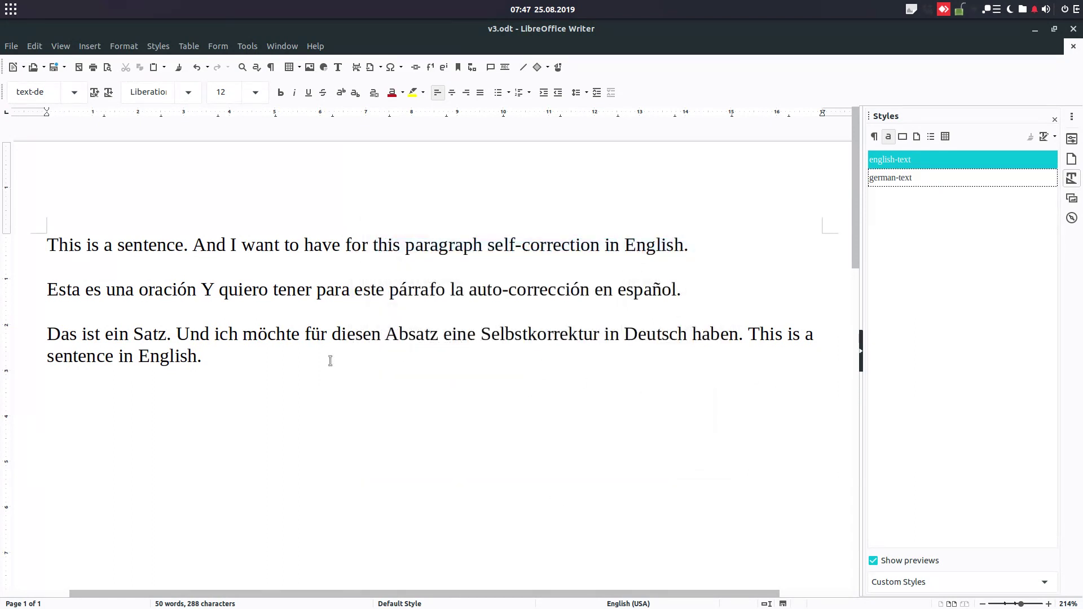
Add 'Und das is auf deutch.' after the English sentence and apply the german-text style
{"action": "left_click", "coordinate": [313, 360]}
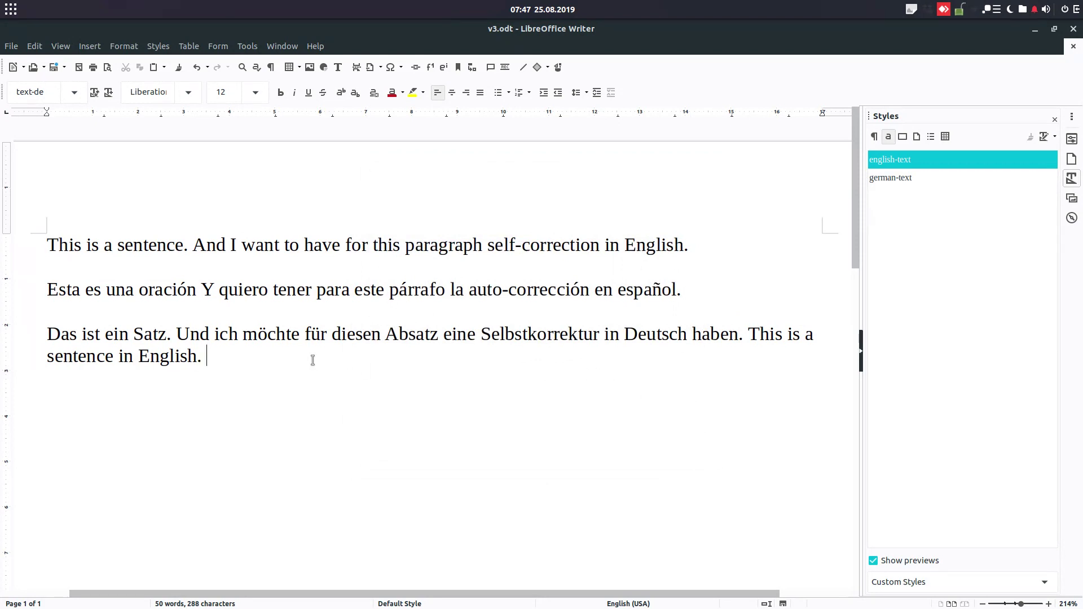
{"action": "type", "text": "Und dat"}
{"action": "key", "text": "BackSpace"}
{"action": "type", "text": "s "}
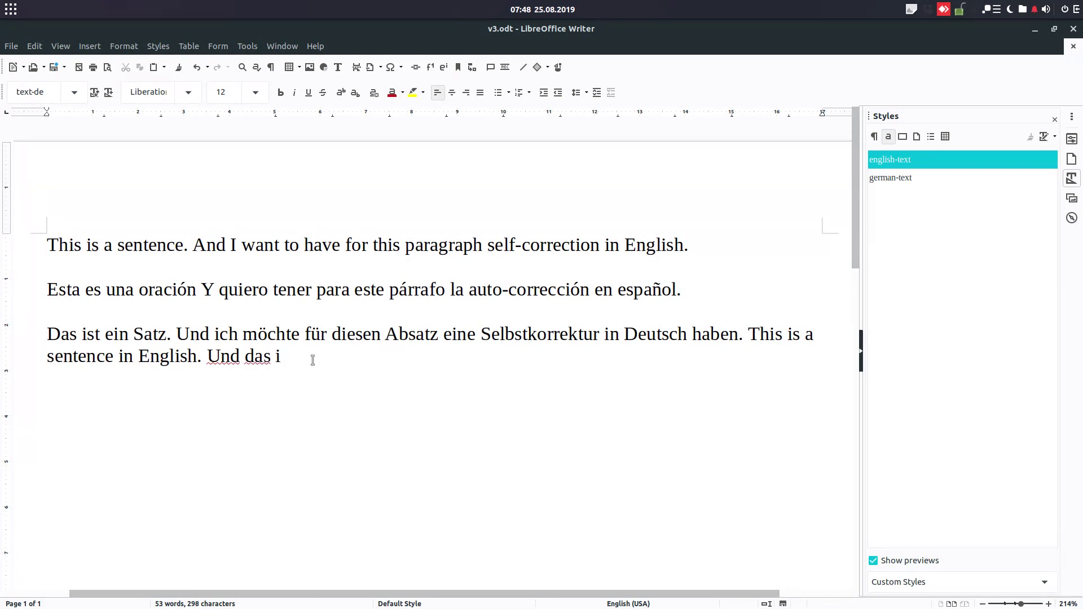
{"action": "type", "text": "is auf deutch."}
{"action": "left_click_drag", "start_coordinate": [403, 354], "coordinate": [207, 356]}
{"action": "double_click", "coordinate": [908, 184]}
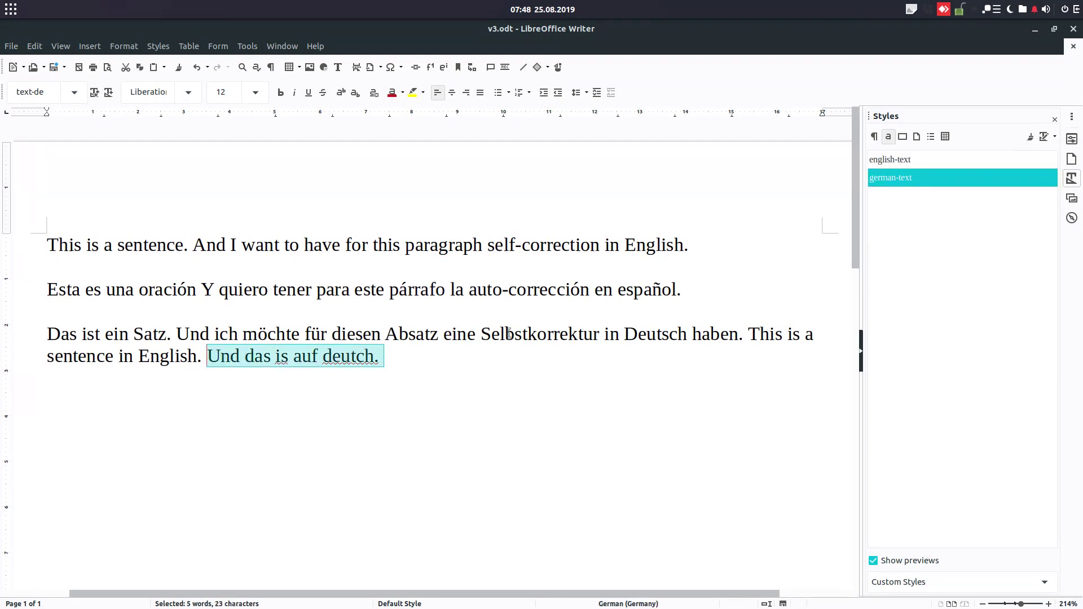
{"action": "left_click", "coordinate": [423, 346]}
Correct 'is' to 'ist' and 'deutch.' to 'deutsch.', then check the character styles on Satz and the English sentence
{"action": "right_click", "coordinate": [283, 357]}
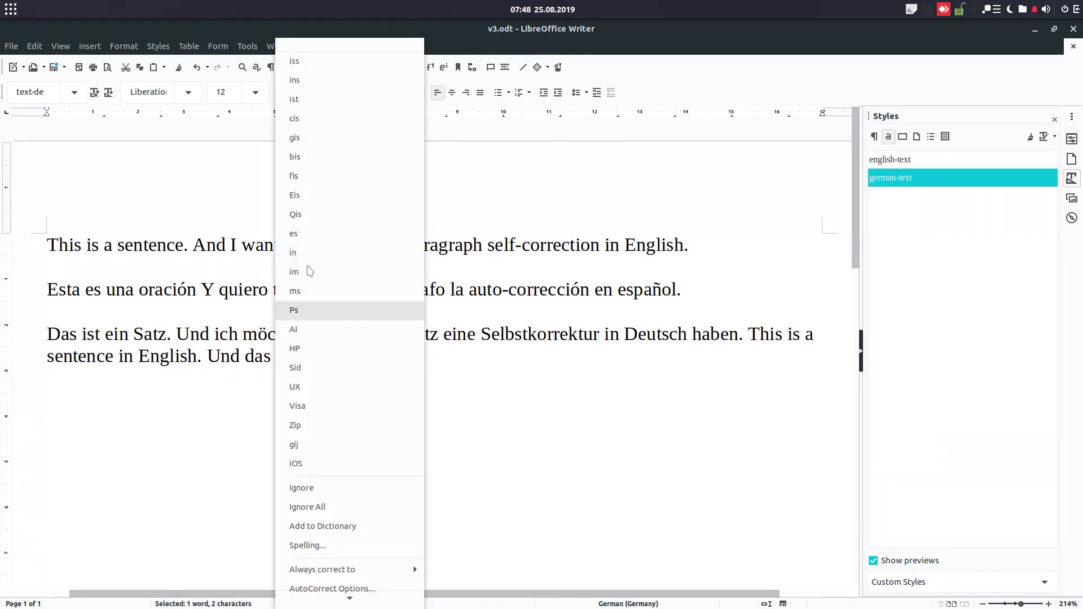
{"action": "left_click", "coordinate": [305, 100]}
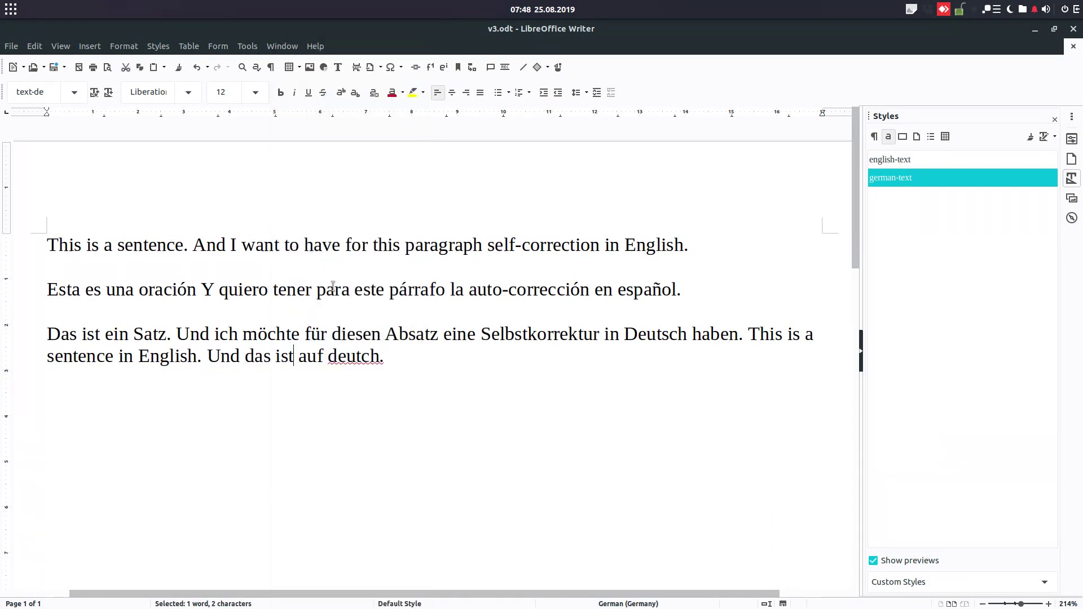
{"action": "right_click", "coordinate": [357, 356]}
{"action": "left_click", "coordinate": [376, 378]}
{"action": "left_click", "coordinate": [398, 358]}
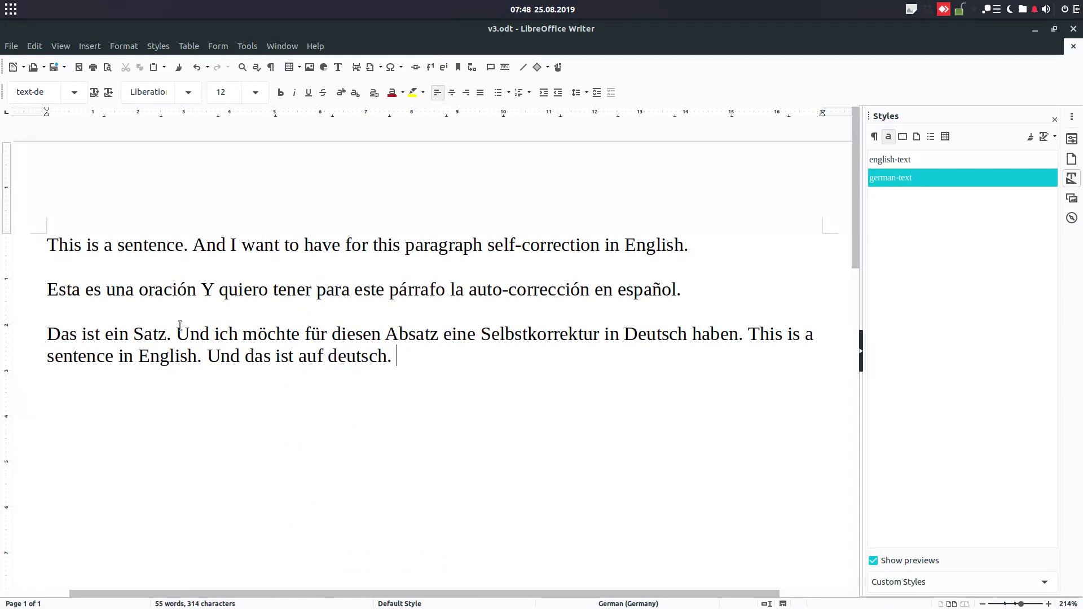
{"action": "left_click", "coordinate": [137, 335]}
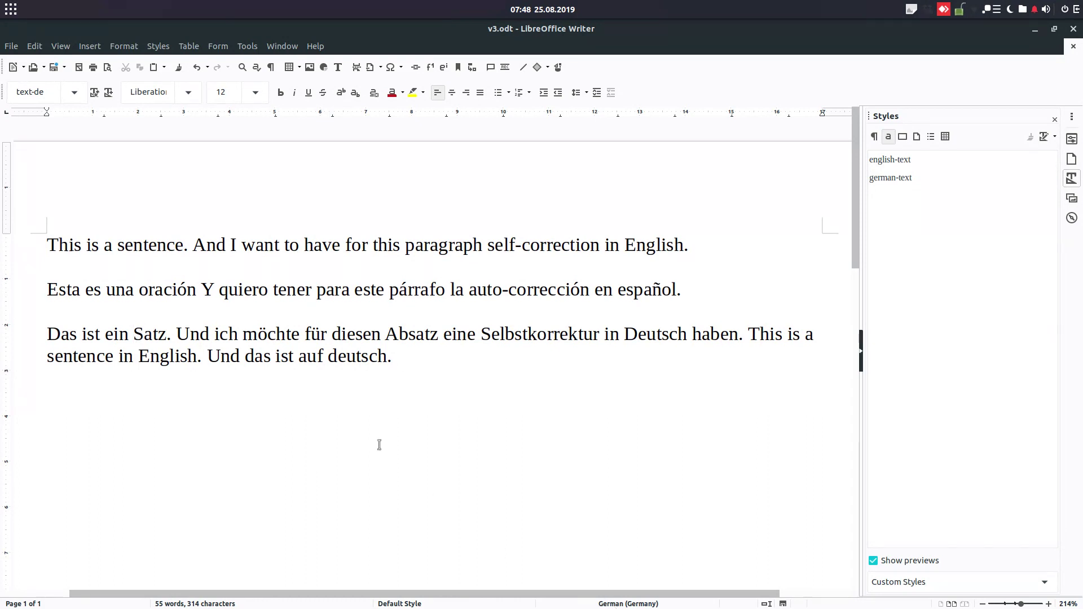
{"action": "left_click", "coordinate": [782, 336]}
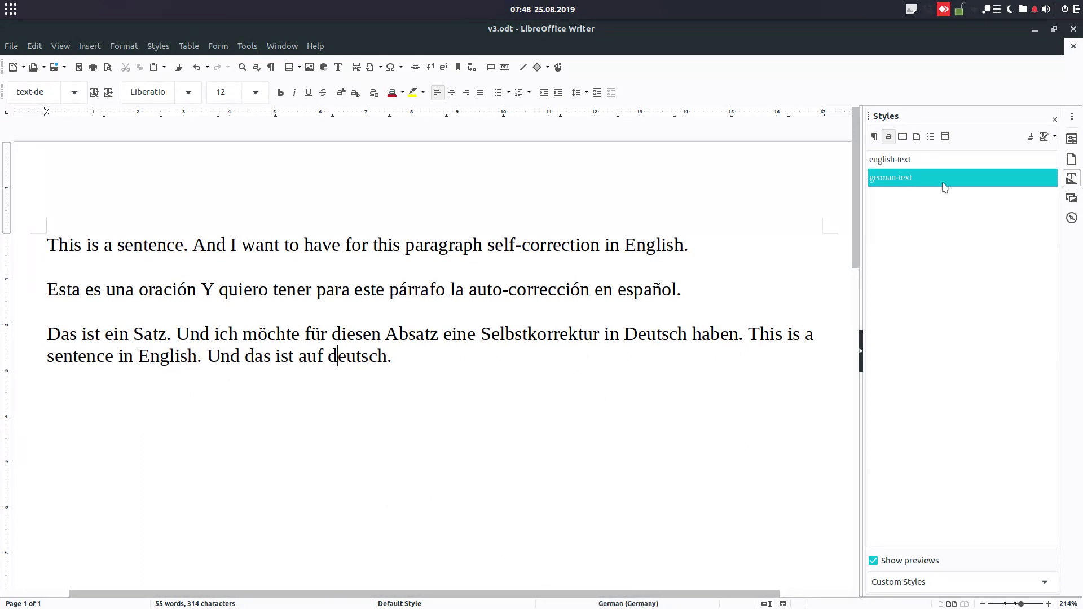
Confirm the first paragraph uses text-en and the mixed sentences carry english-text and german-text
{"action": "left_click", "coordinate": [874, 137]}
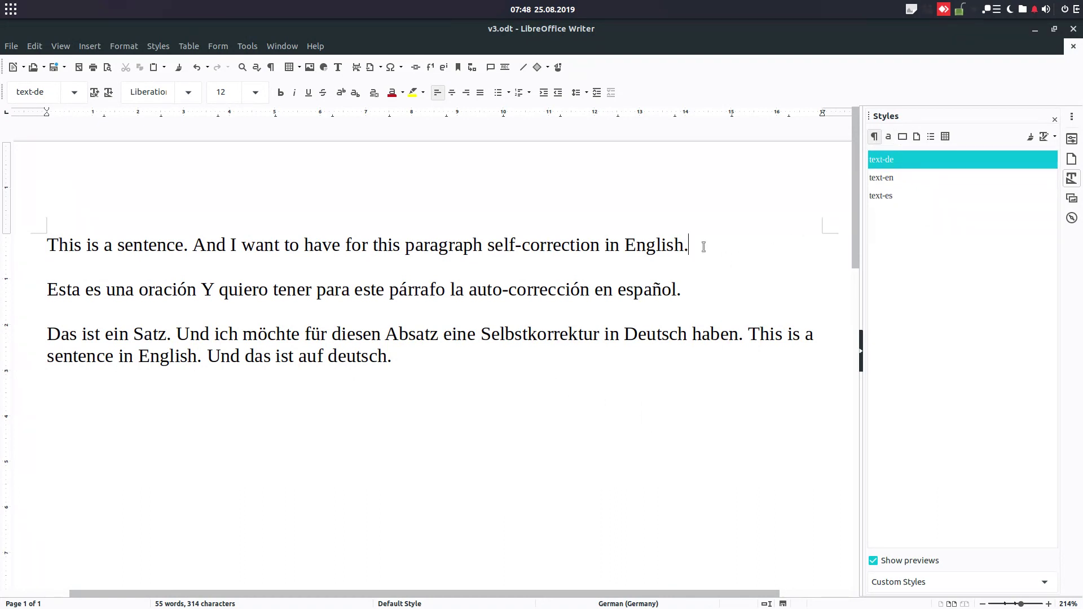
{"action": "left_click_drag", "start_coordinate": [703, 247], "coordinate": [11, 246]}
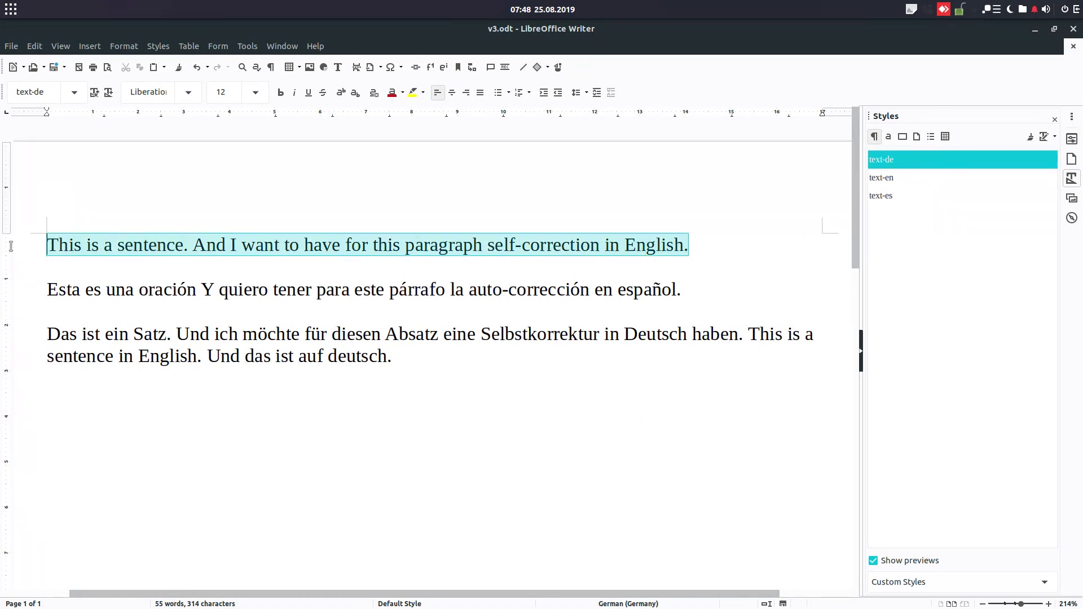
{"action": "left_click", "coordinate": [753, 243]}
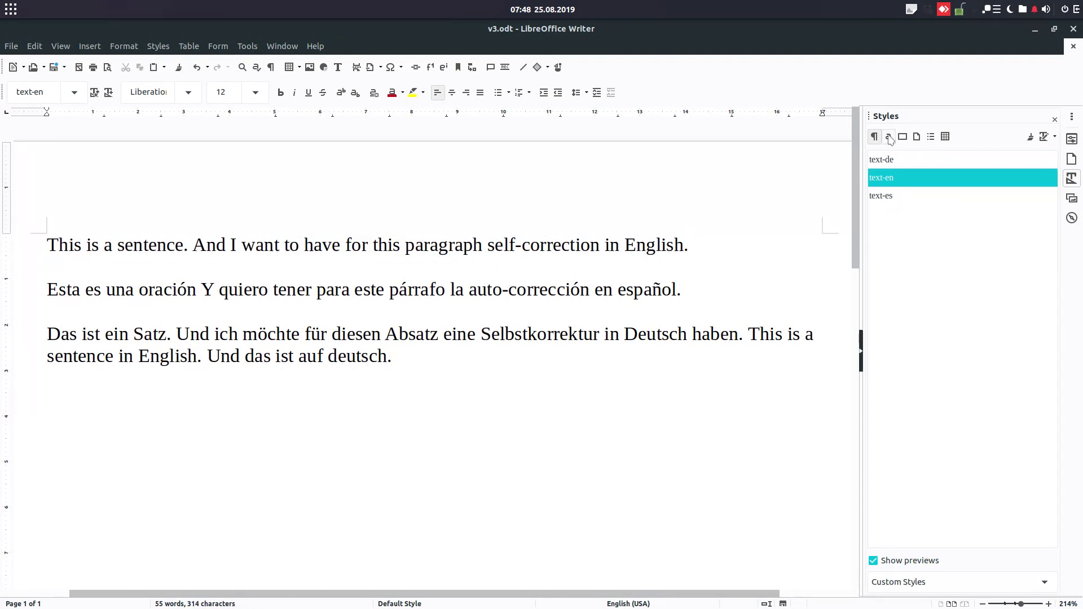
{"action": "left_click", "coordinate": [888, 137]}
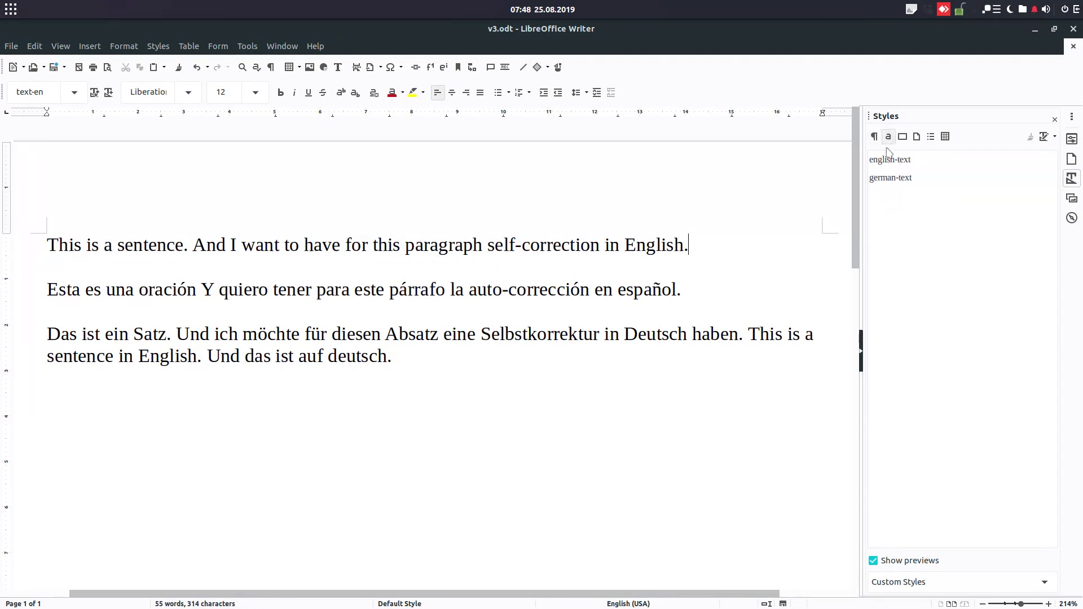
{"action": "left_click", "coordinate": [428, 353]}
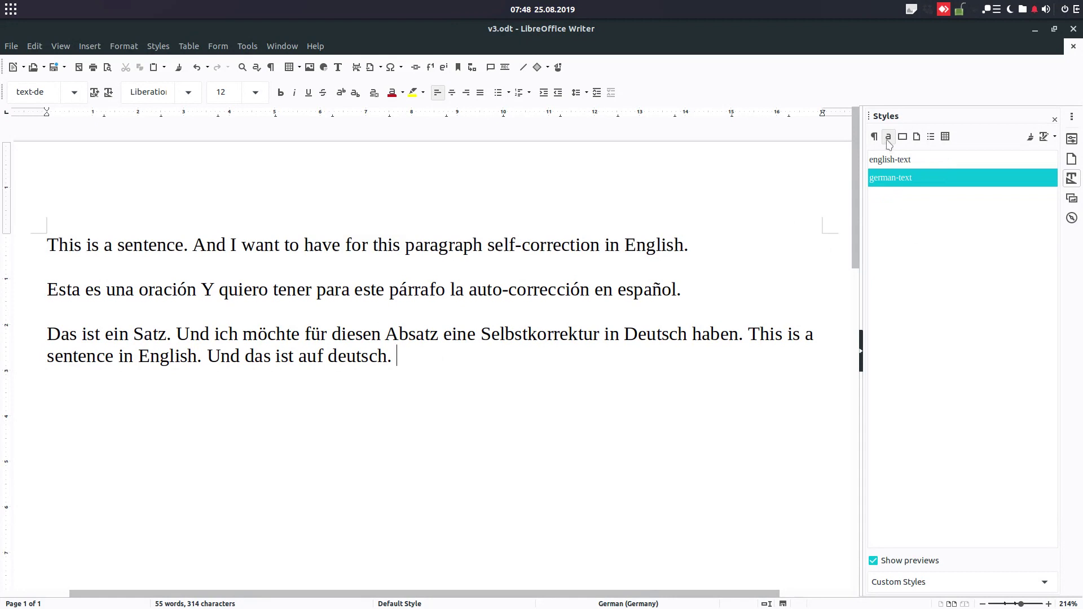
{"action": "left_click", "coordinate": [888, 161]}
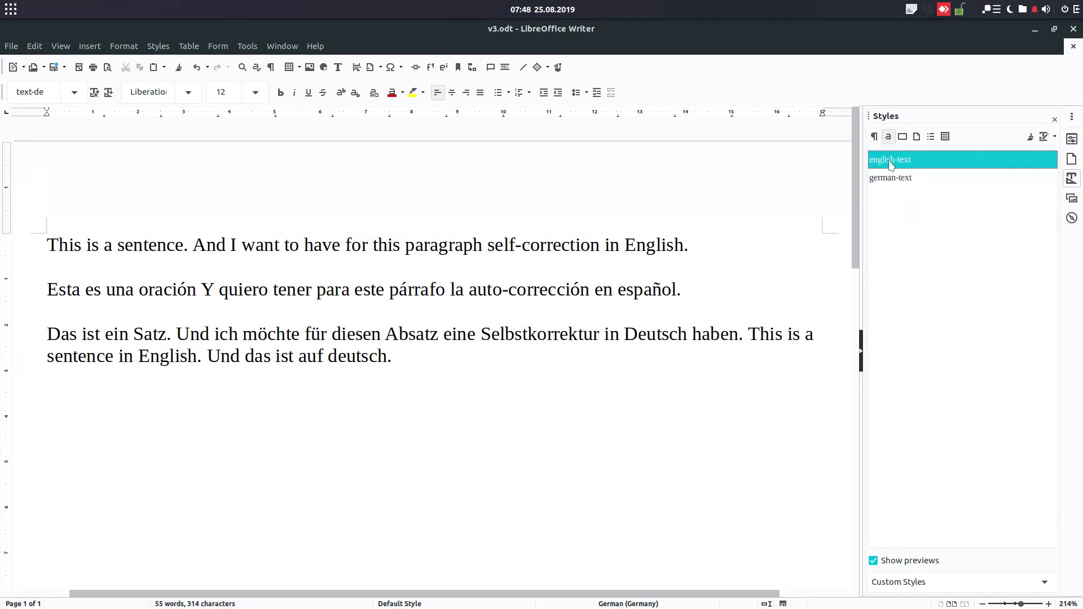
{"action": "left_click", "coordinate": [459, 356]}
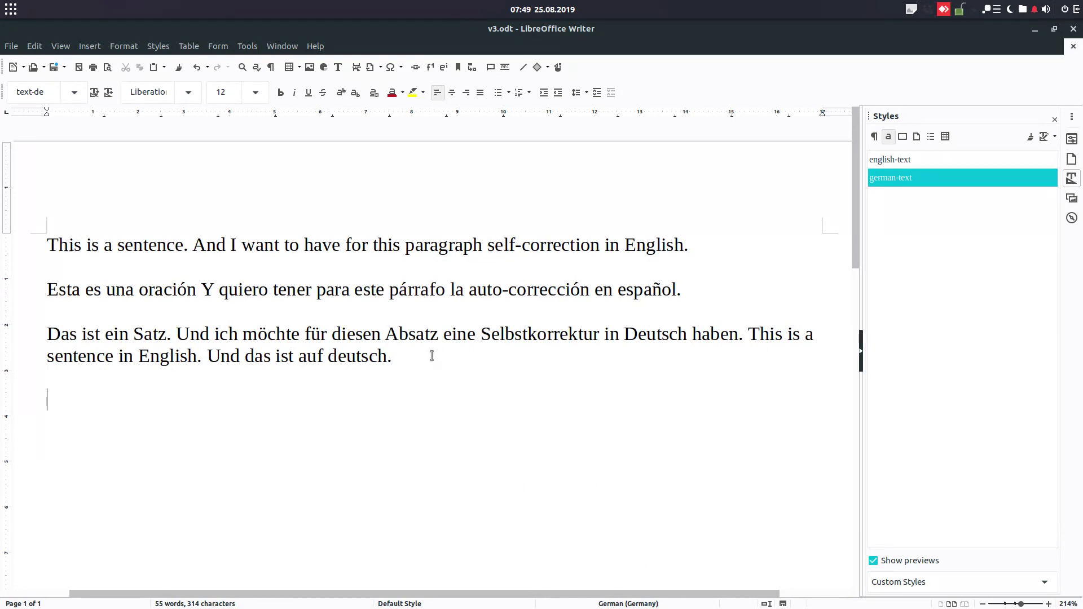
Type 'She is a teacher, isnt it?', set it to English (USA), and correct 'isnt' to 'isn't'
{"action": "type", "text": "She is a teacher, is"}
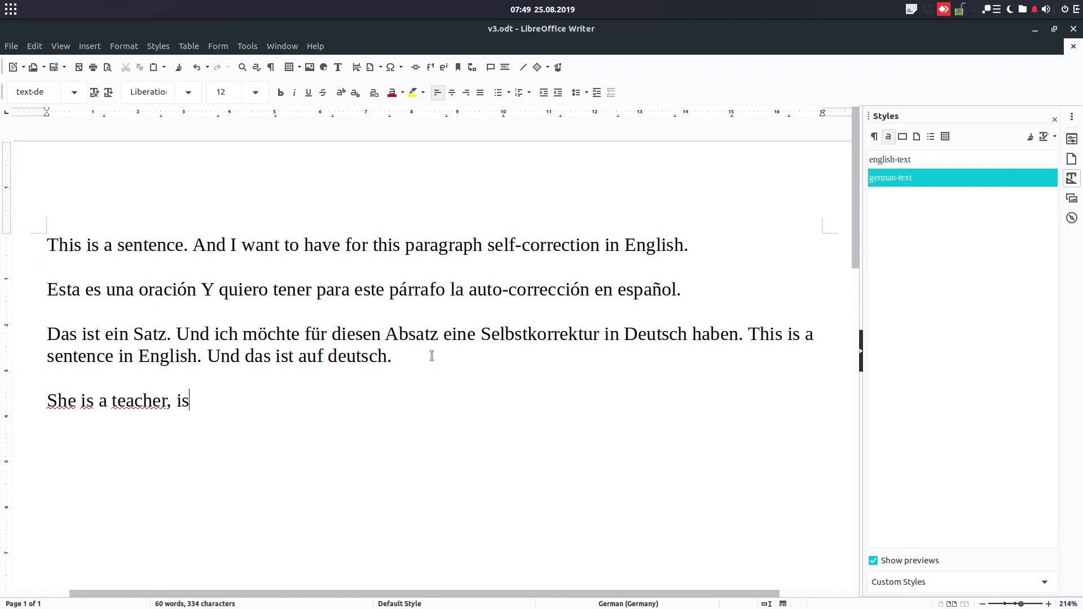
{"action": "type", "text": "nt it?"}
{"action": "left_click", "coordinate": [174, 401]}
{"action": "left_click_drag", "start_coordinate": [240, 401], "coordinate": [23, 402]}
{"action": "left_click", "coordinate": [628, 604]}
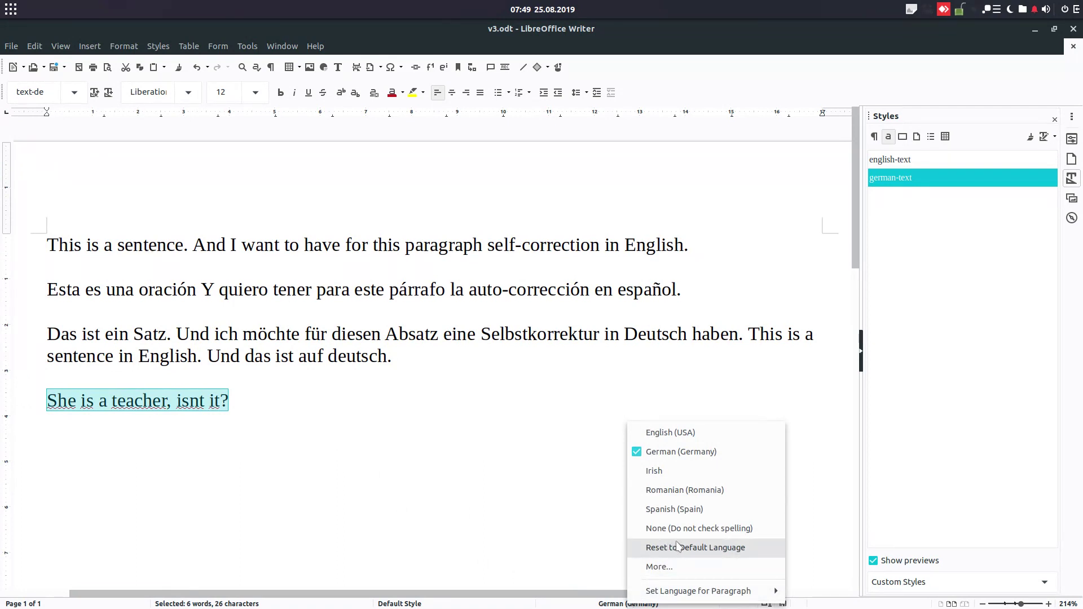
{"action": "mouse_move", "coordinate": [657, 598]}
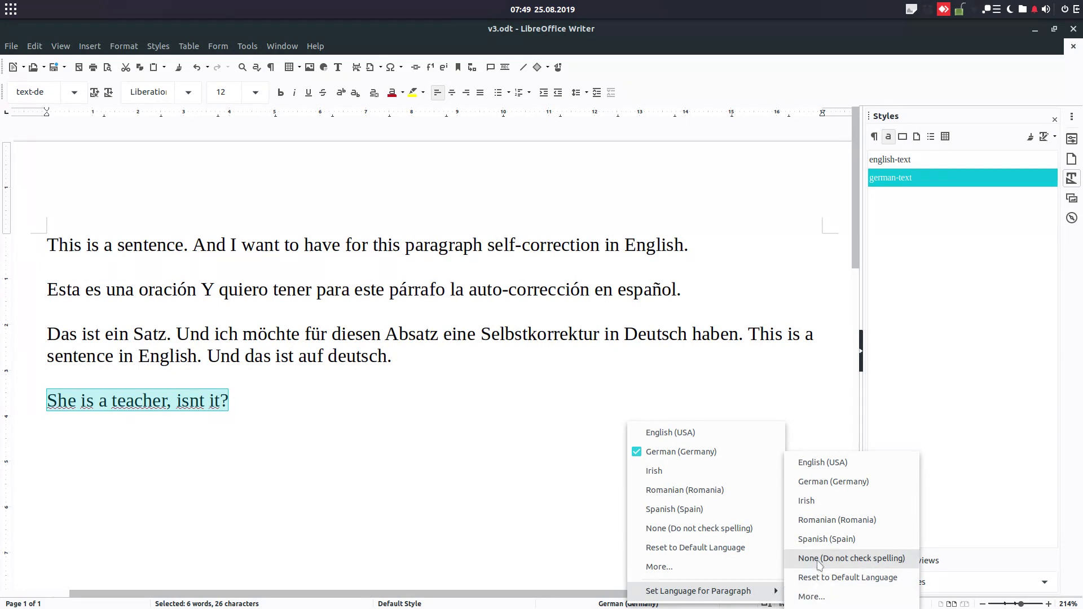
{"action": "left_click", "coordinate": [823, 463]}
{"action": "left_click", "coordinate": [249, 415]}
{"action": "right_click", "coordinate": [186, 402]}
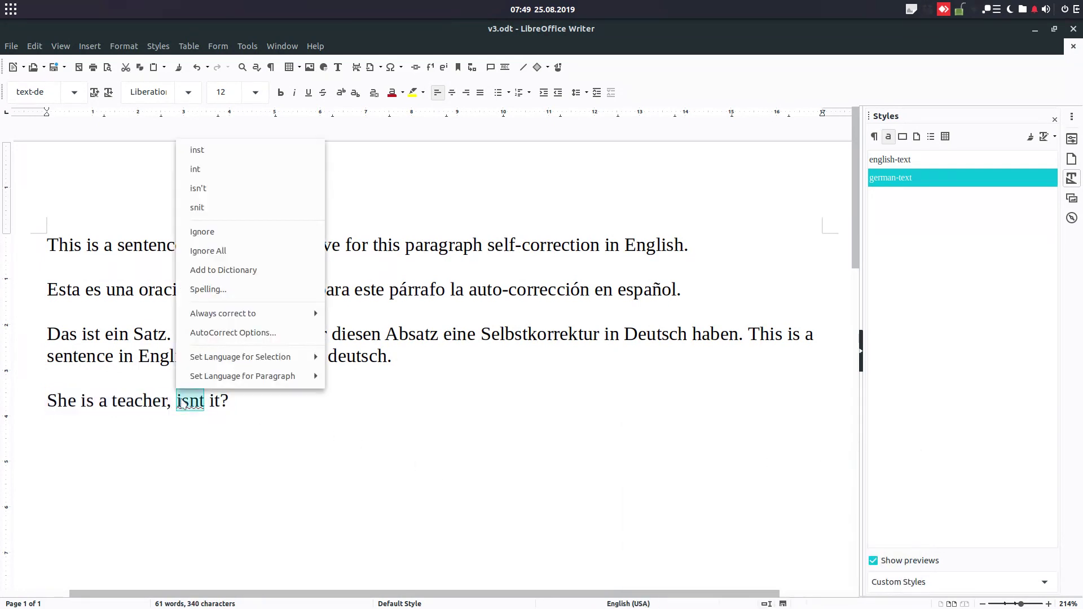
{"action": "left_click", "coordinate": [223, 189]}
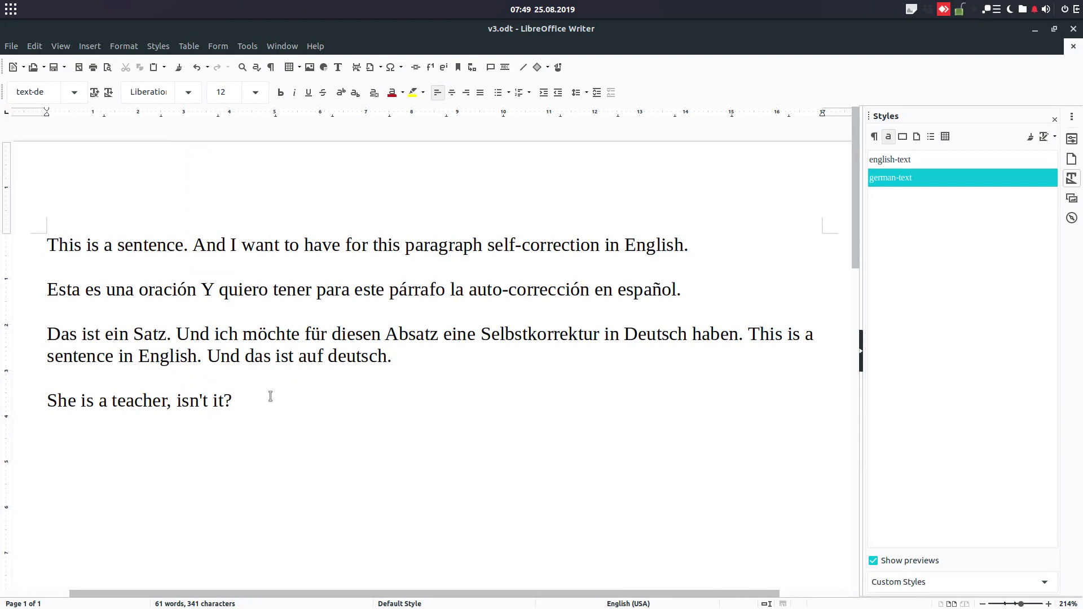
Set the 'She is a teacher, isn't it?' paragraph's language to German (Germany) from the Tools menu
{"action": "left_click_drag", "start_coordinate": [231, 400], "coordinate": [36, 395]}
{"action": "left_click", "coordinate": [247, 46]}
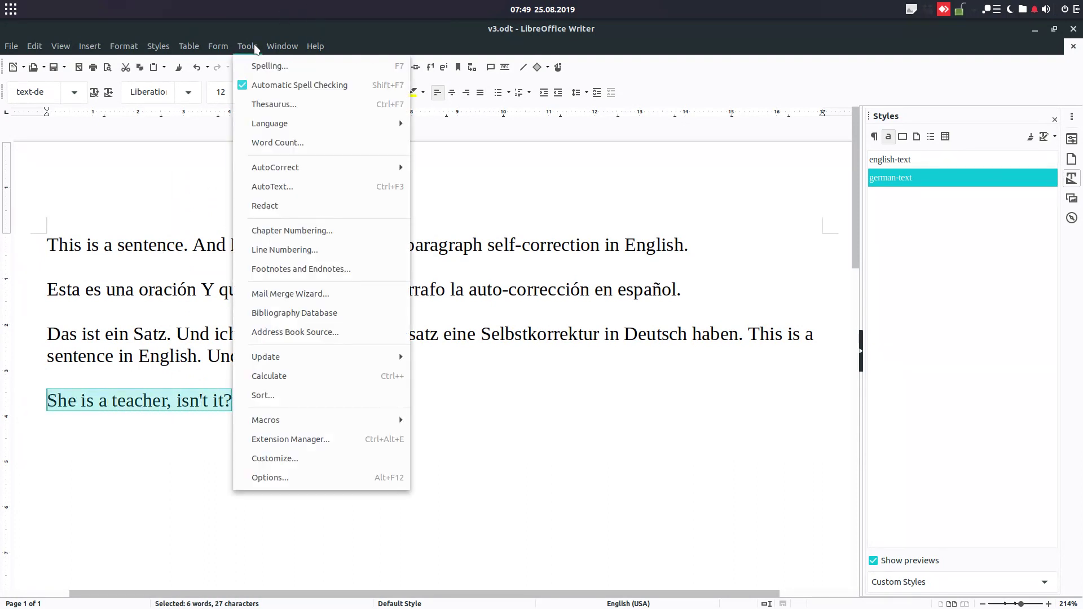
{"action": "mouse_move", "coordinate": [285, 174]}
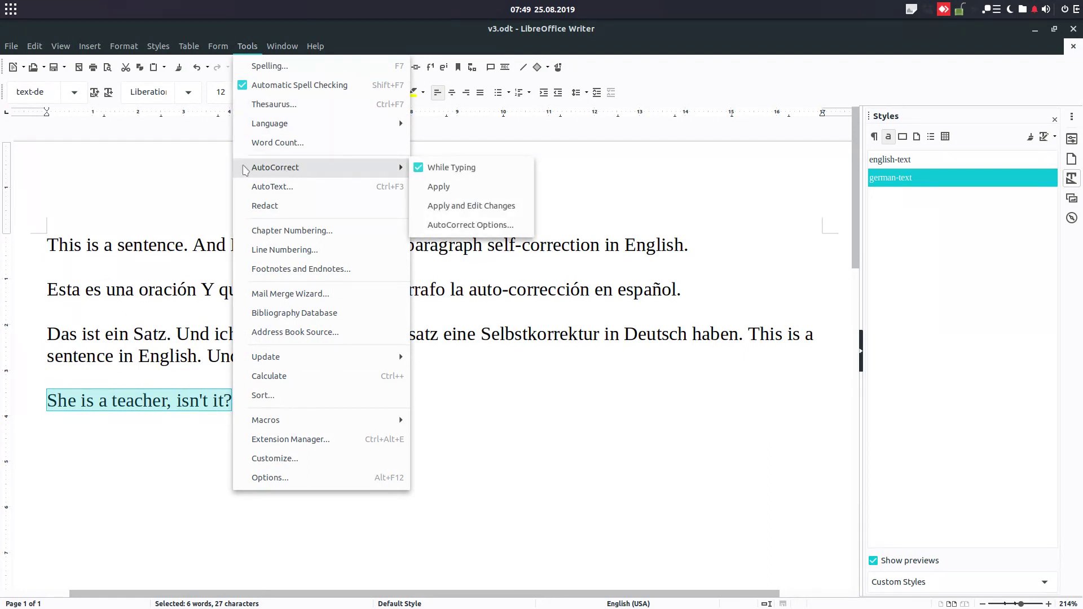
{"action": "mouse_move", "coordinate": [288, 130]}
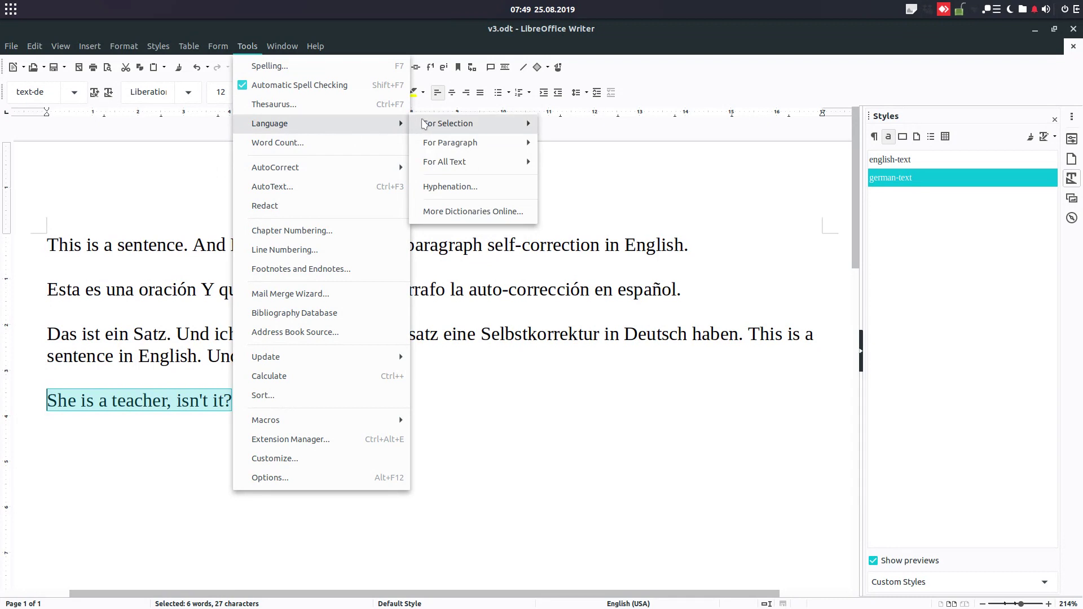
{"action": "mouse_move", "coordinate": [448, 127]}
{"action": "mouse_move", "coordinate": [462, 144]}
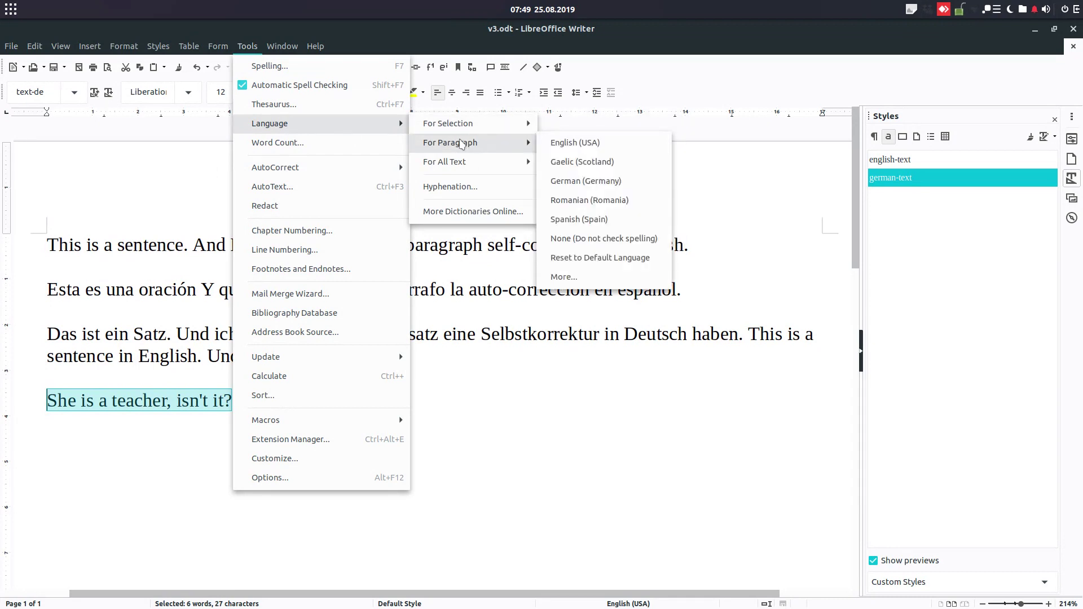
{"action": "left_click", "coordinate": [547, 182]}
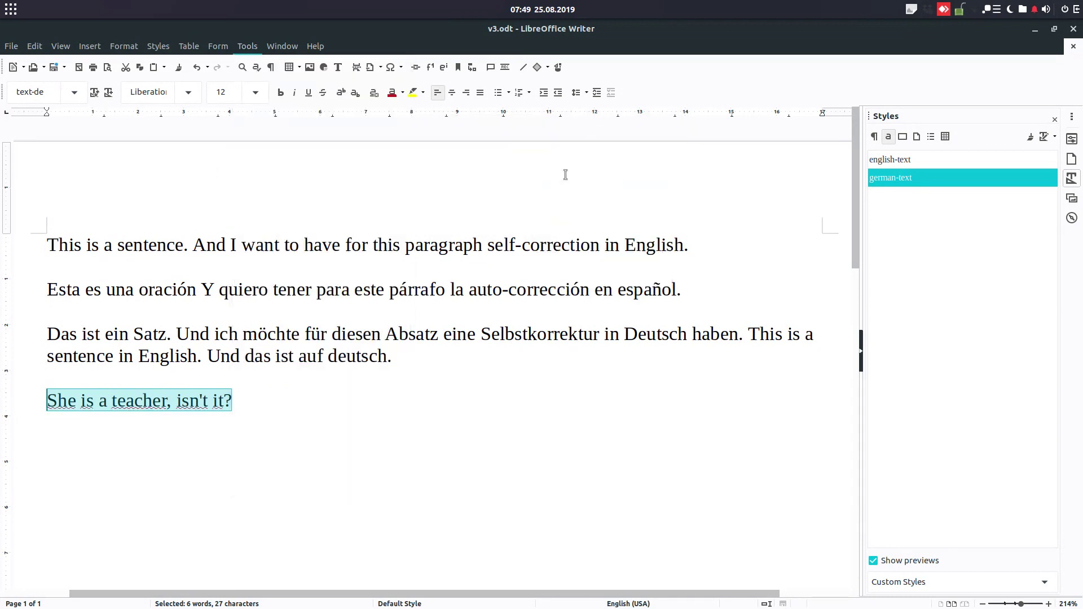
Switch that paragraph's language back to English (USA)
{"action": "left_click", "coordinate": [255, 49]}
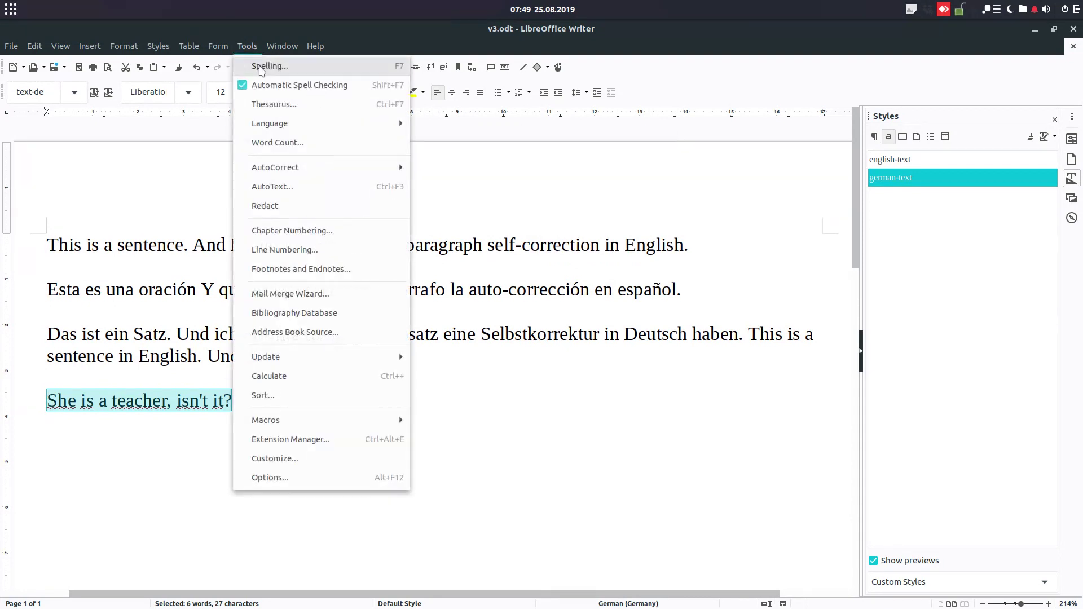
{"action": "mouse_move", "coordinate": [282, 123]}
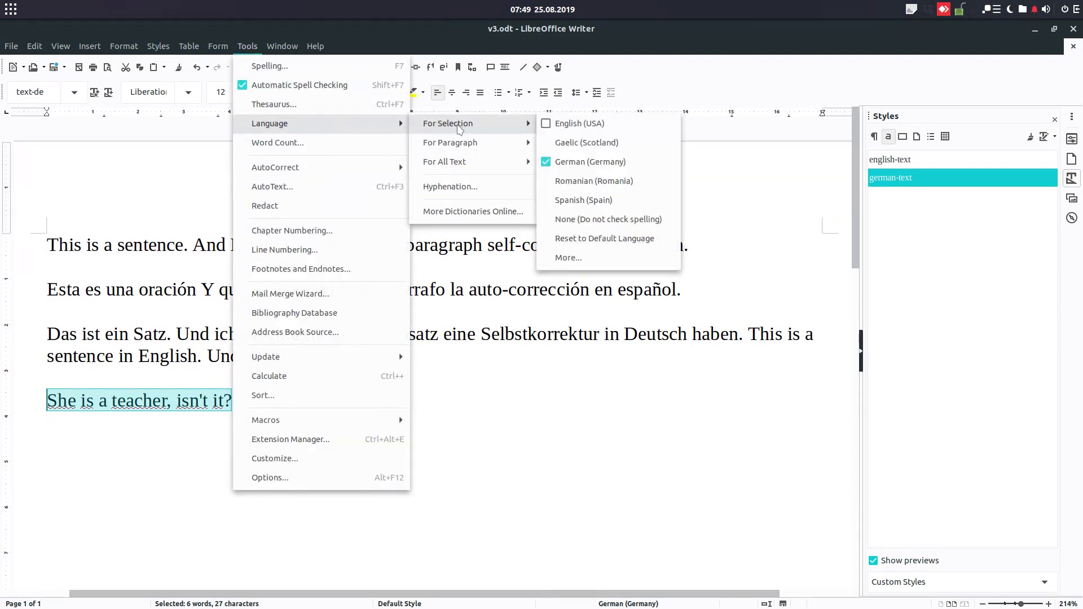
{"action": "mouse_move", "coordinate": [476, 146]}
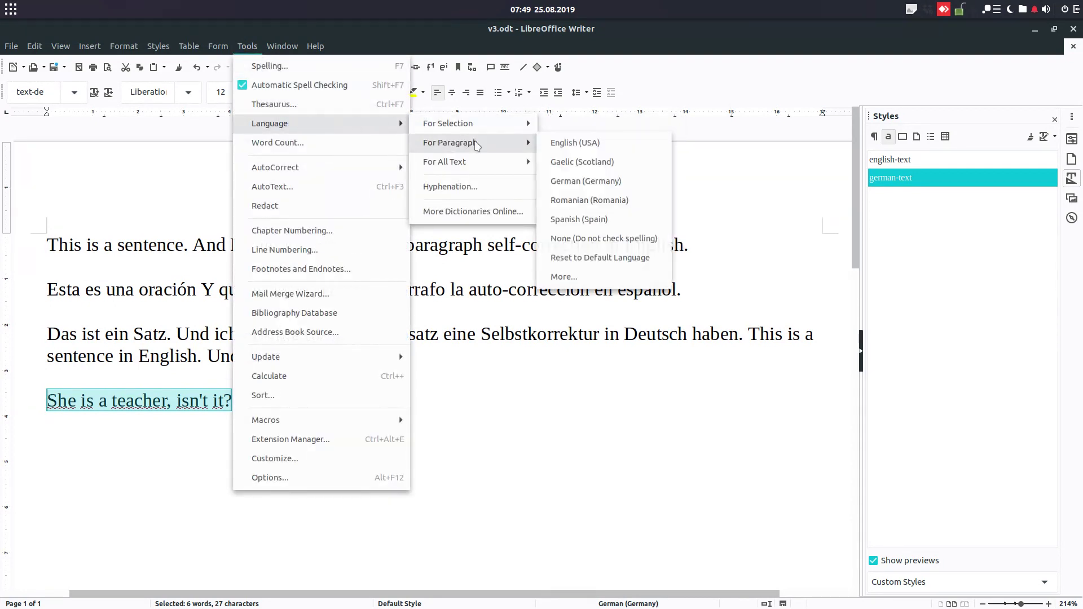
{"action": "left_click", "coordinate": [556, 144]}
{"action": "left_click", "coordinate": [318, 399]}
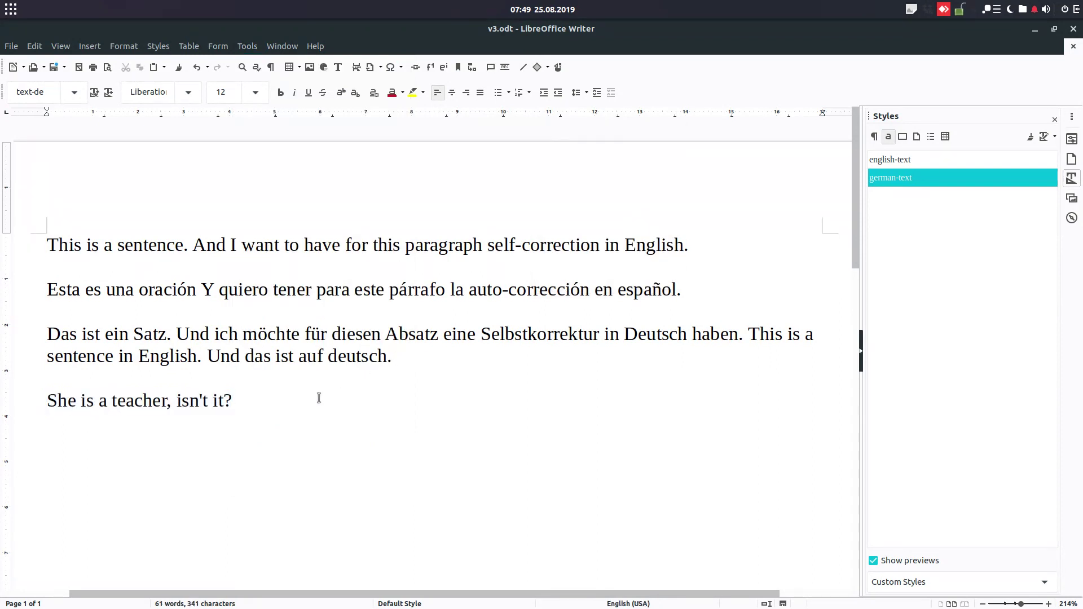